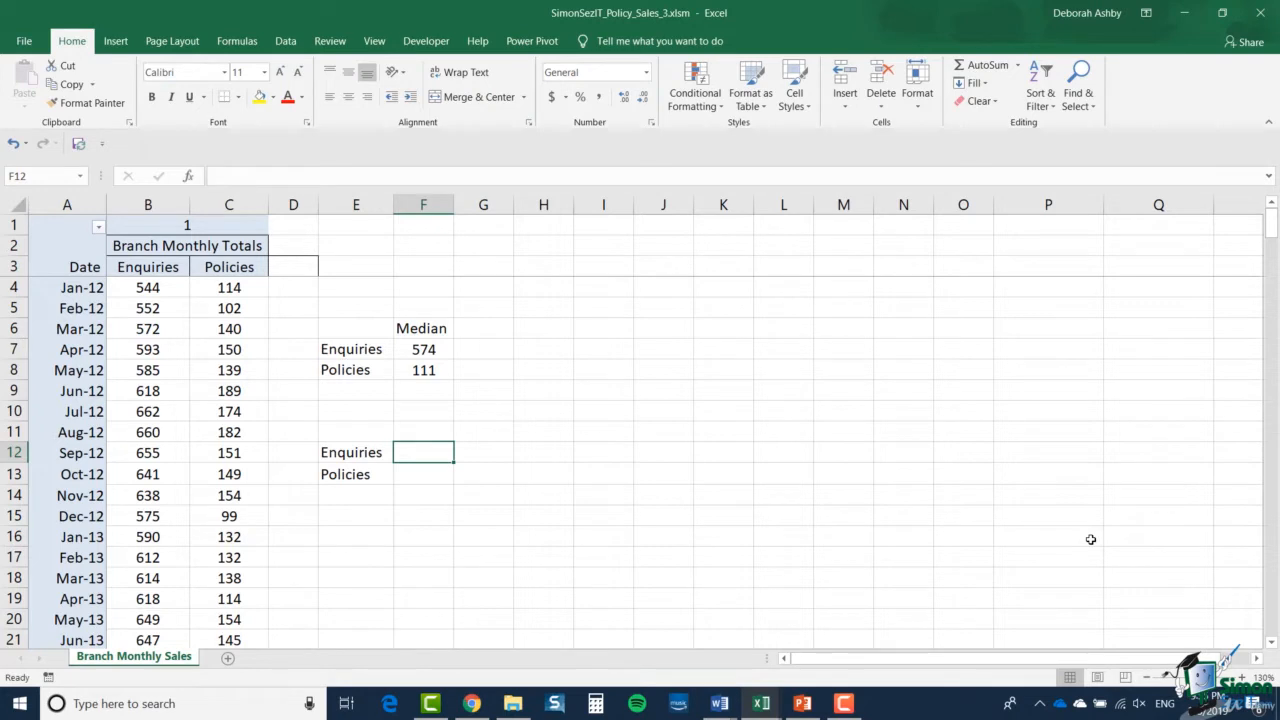
- Enter a QUARTILE.INC formula in cell F12 using the BranchEnquiries array and quart 0
{"action": "type", "text": "="}
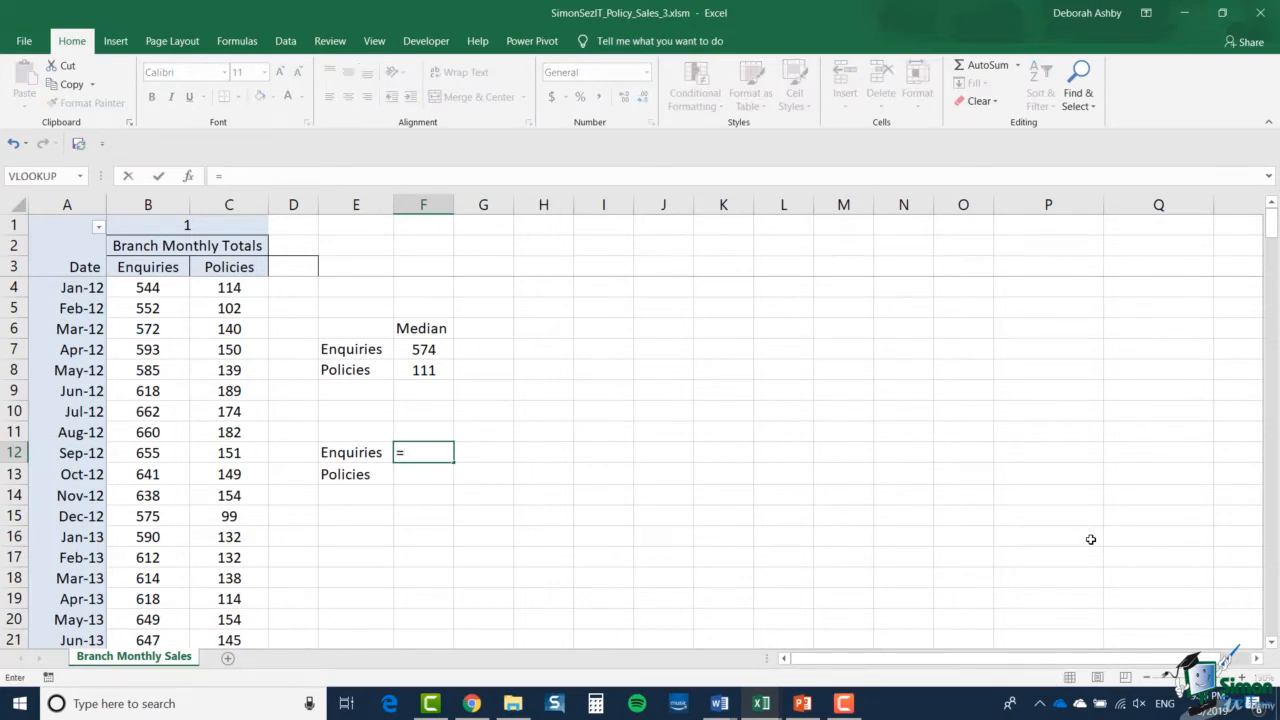
{"action": "type", "text": "QUA"}
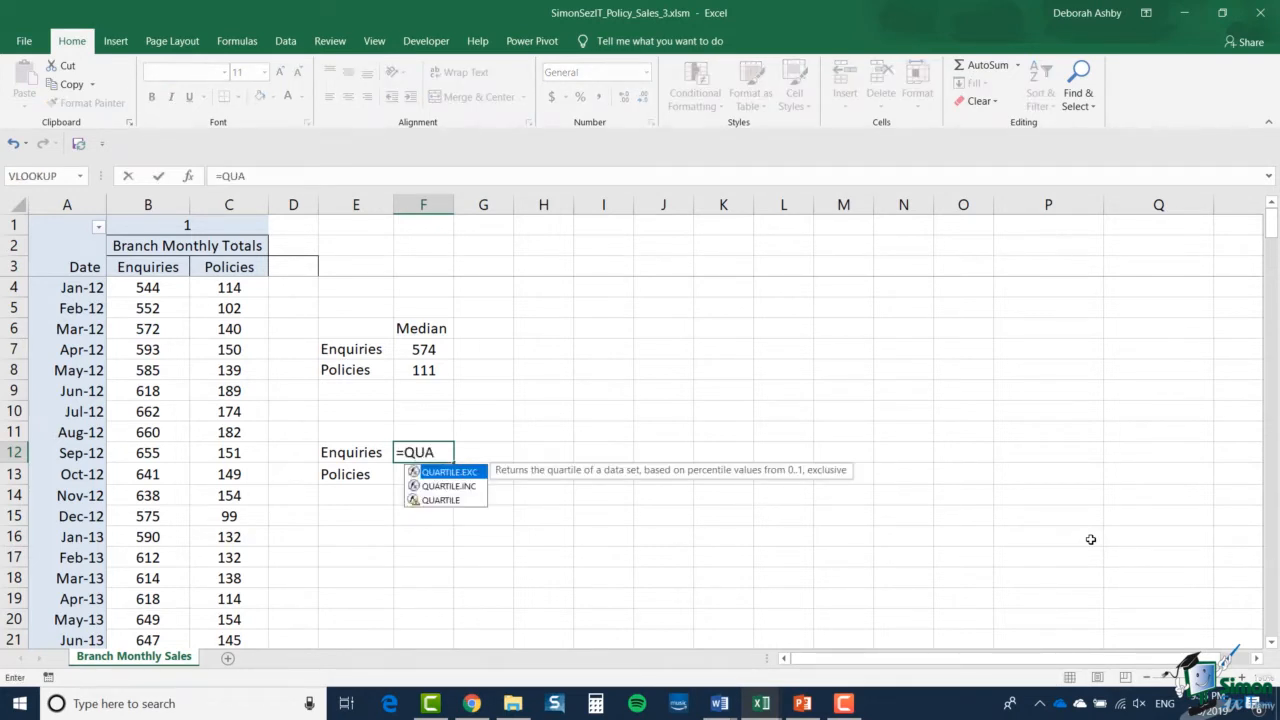
{"action": "type", "text": "RTILE"}
{"action": "double_click", "coordinate": [464, 486]}
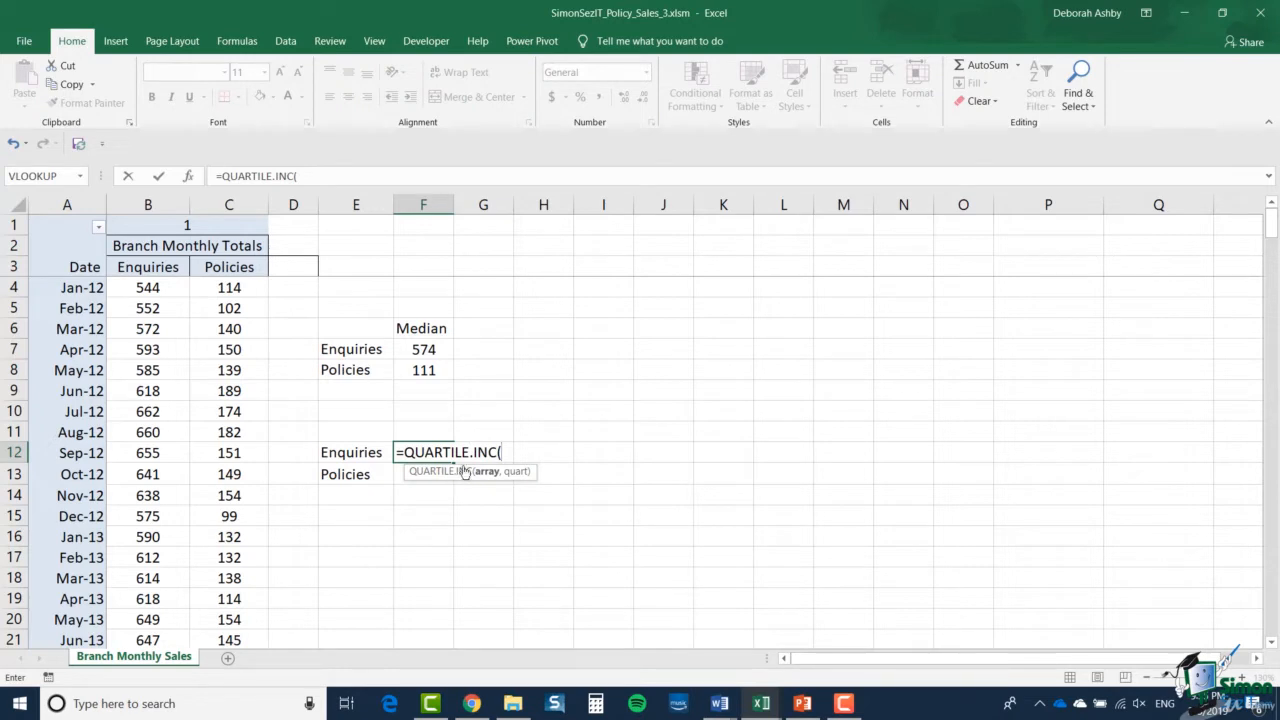
{"action": "left_click", "coordinate": [188, 177]}
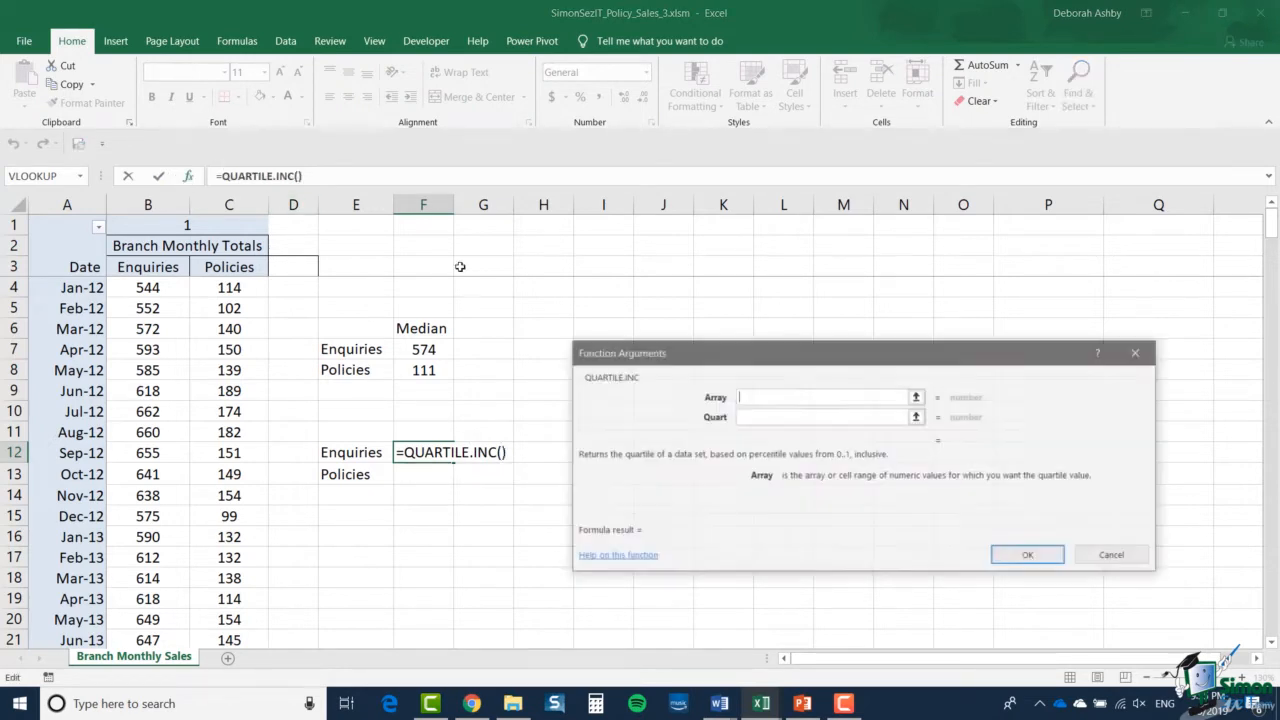
{"action": "type", "text": "Bra"}
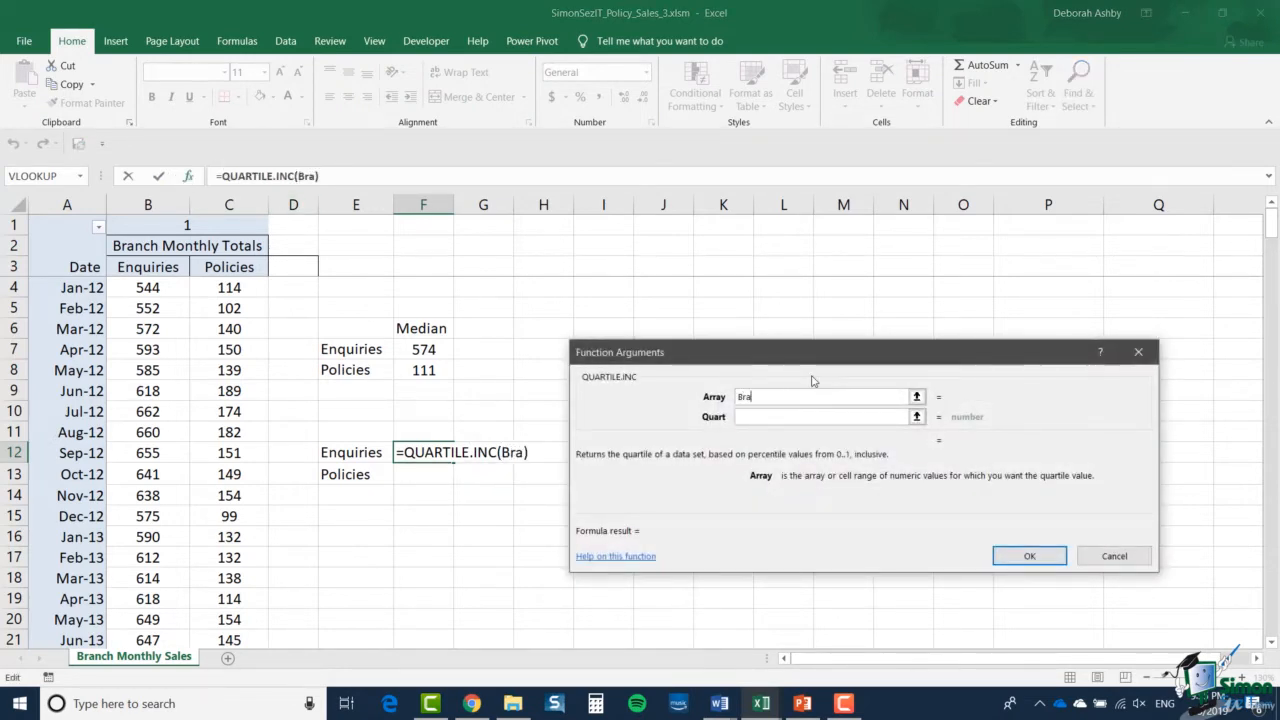
{"action": "type", "text": "nchEnqui"}
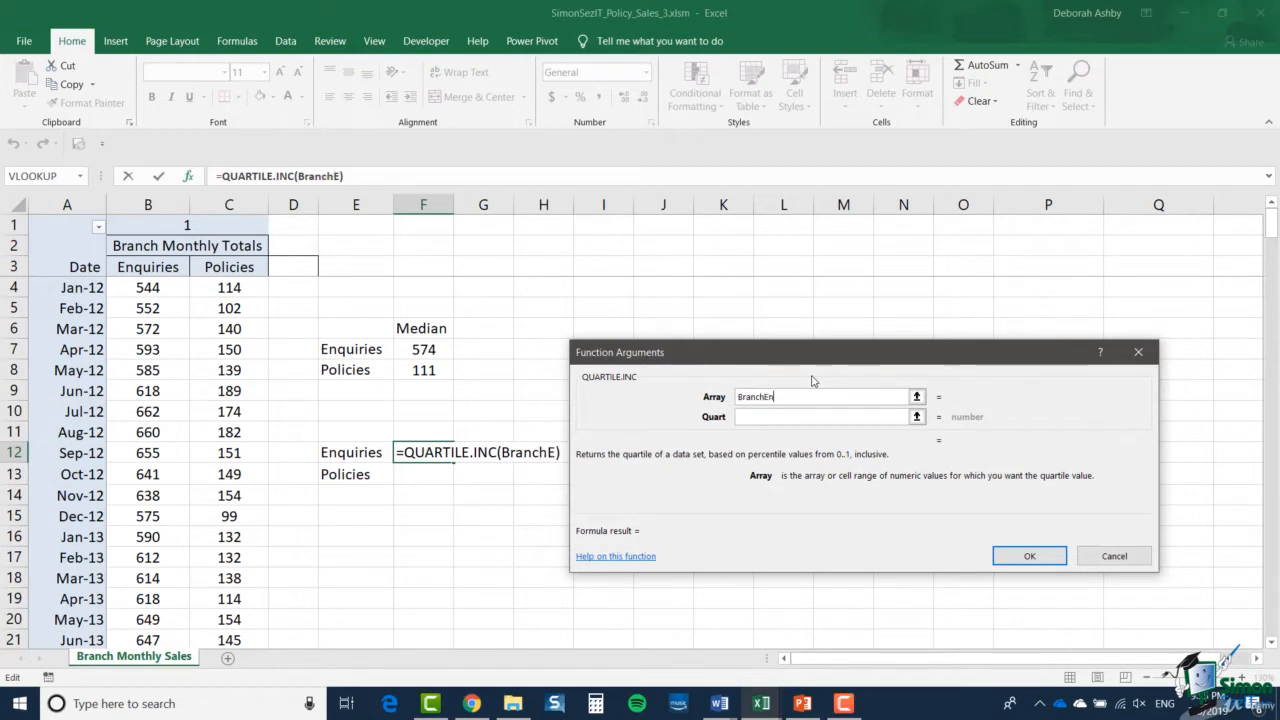
{"action": "type", "text": "ries"}
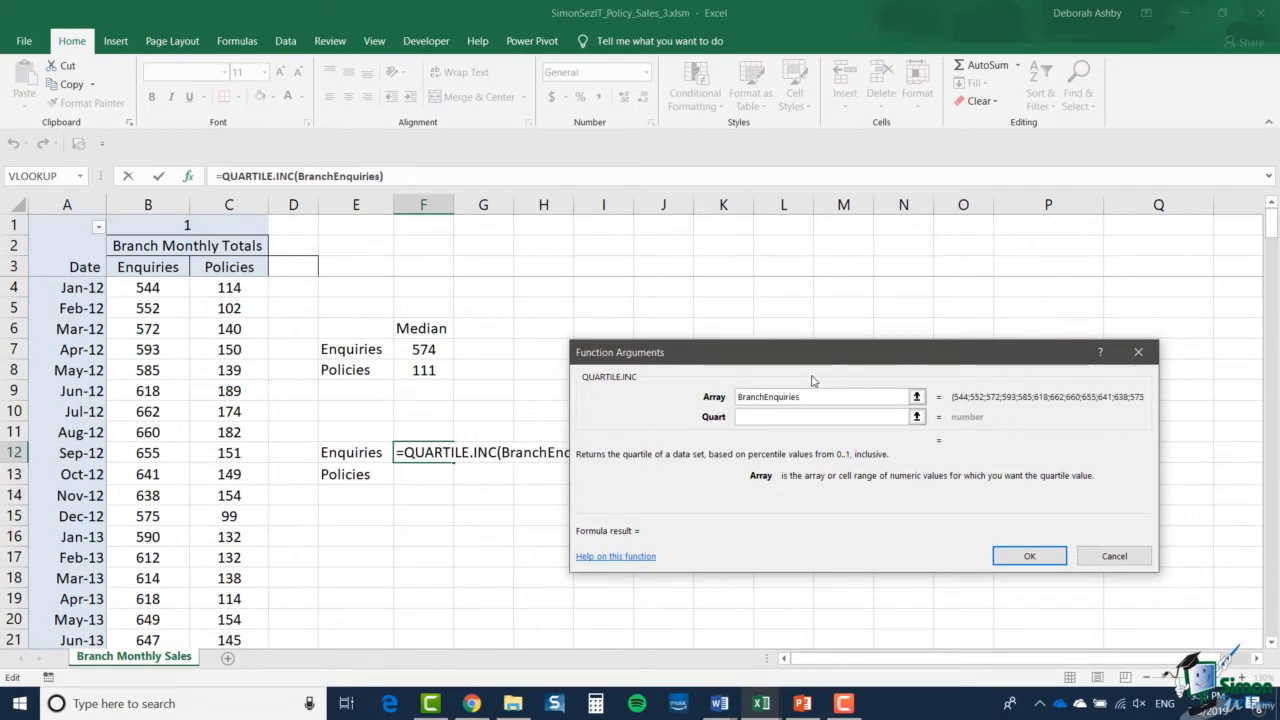
{"action": "left_click", "coordinate": [765, 418]}
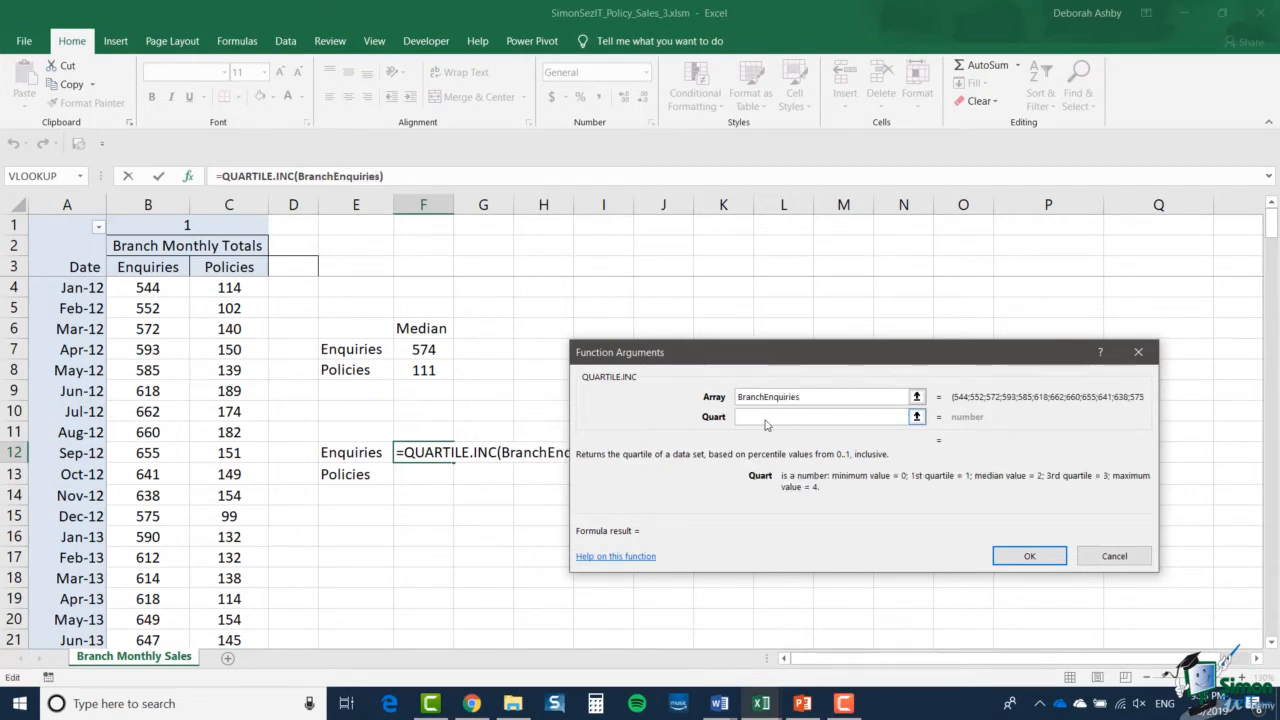
{"action": "type", "text": "0"}
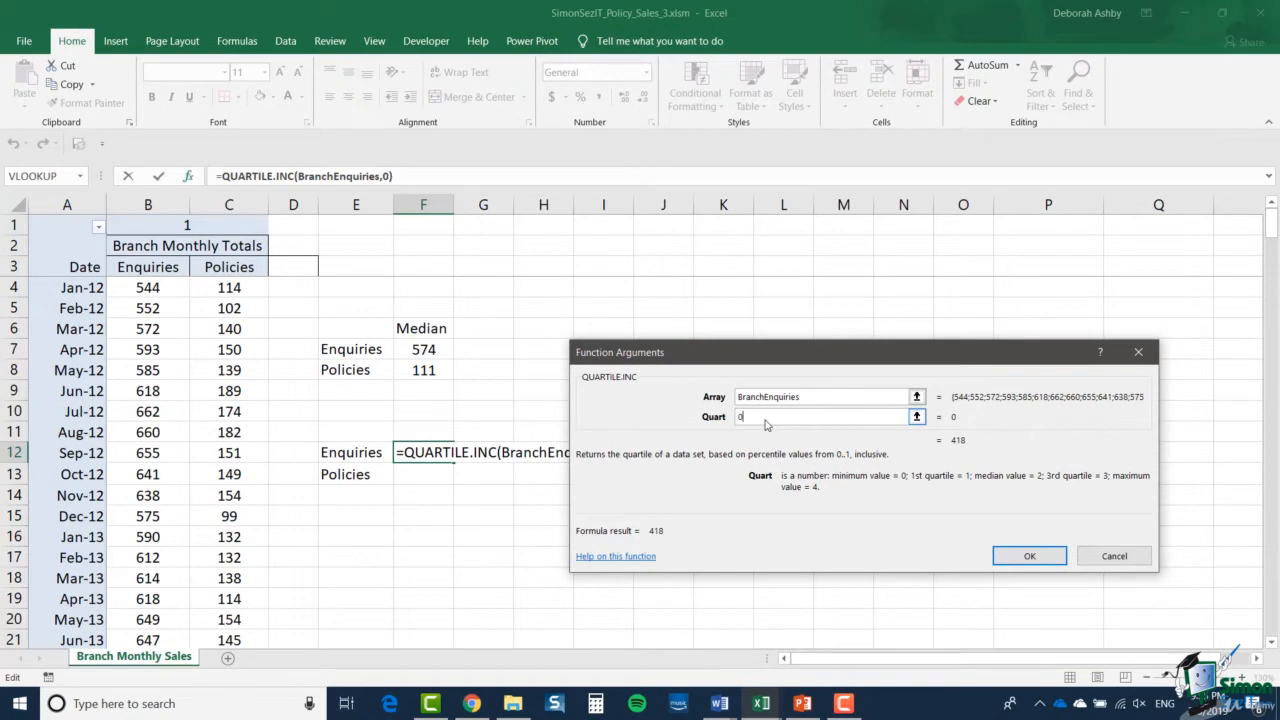
{"action": "left_click", "coordinate": [1030, 556]}
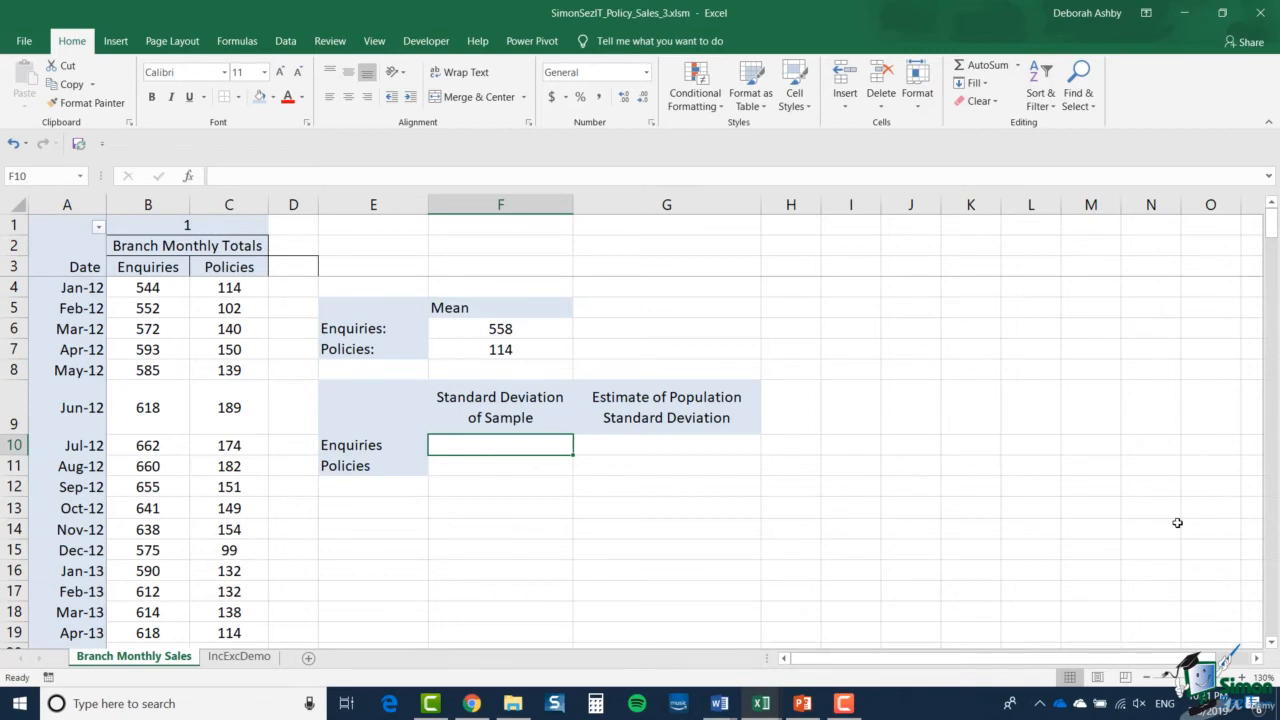
- Calculate the Enquiries value under Standard Deviation of Sample in F10 with =STDEV.P(BranchEnquiries)
{"action": "key", "text": "F2"}
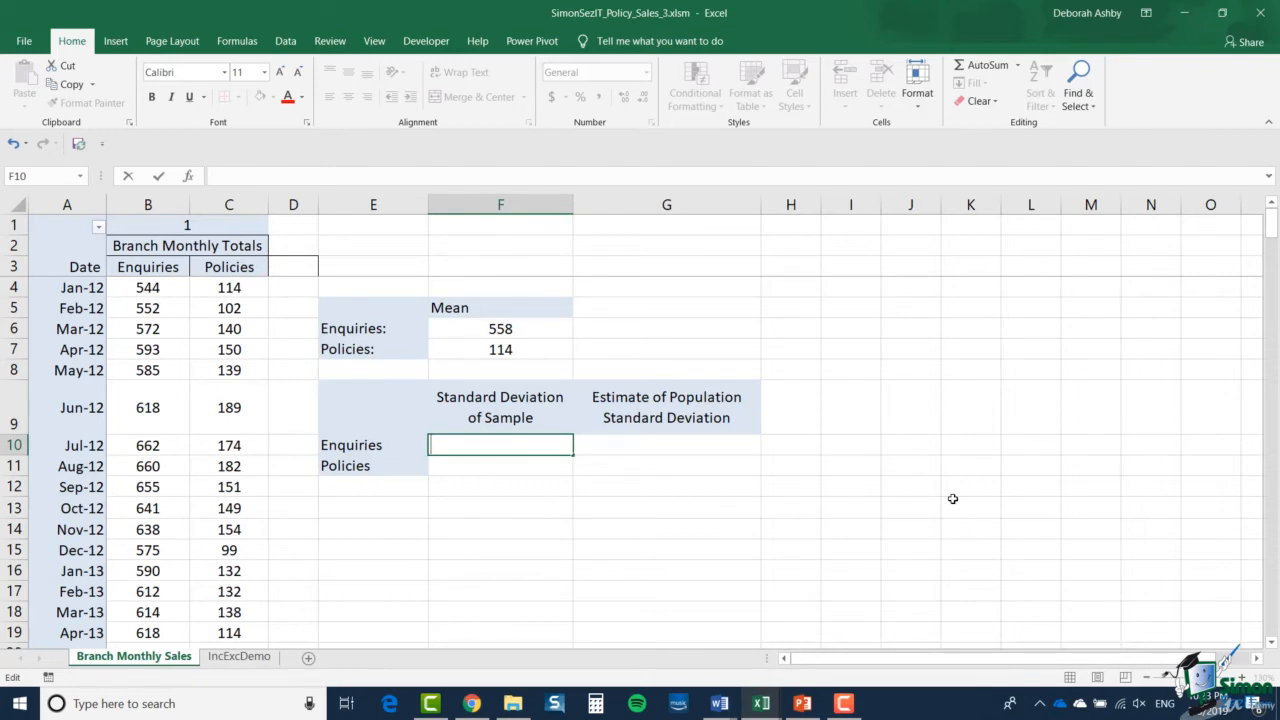
{"action": "type", "text": "="}
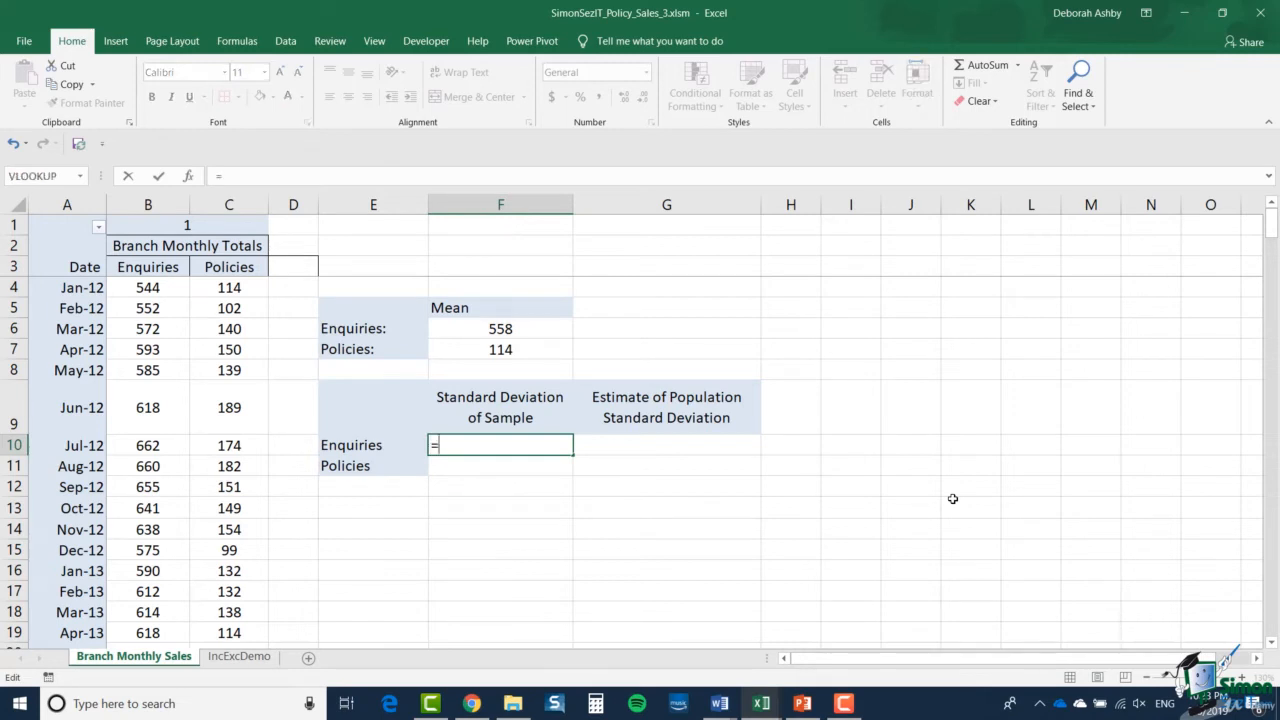
{"action": "type", "text": "STDEV"}
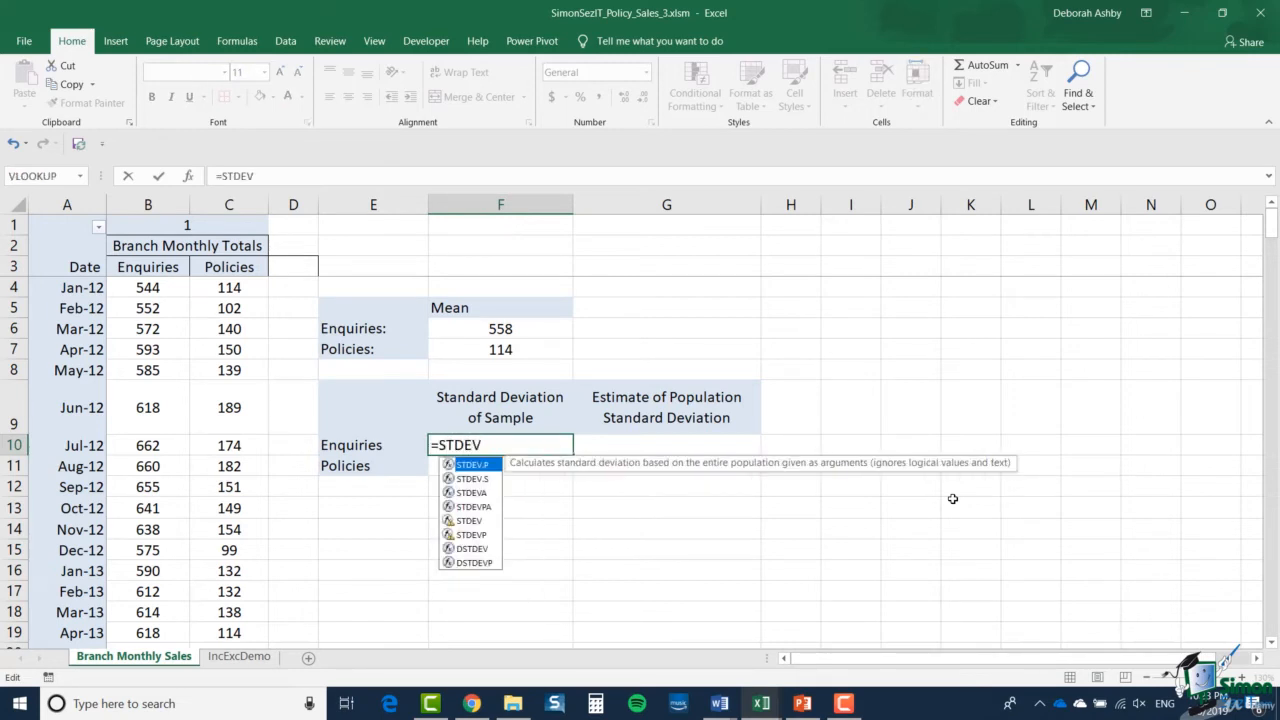
{"action": "type", "text": ".P("}
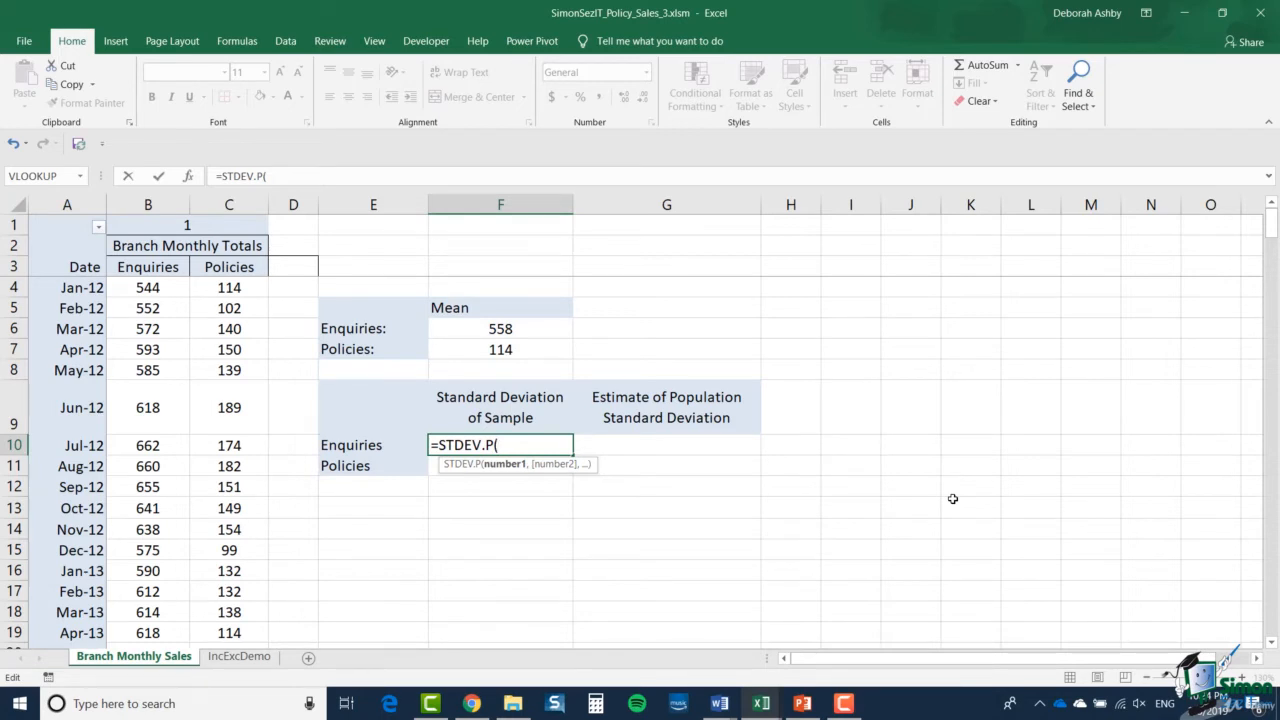
{"action": "key", "text": "F3"}
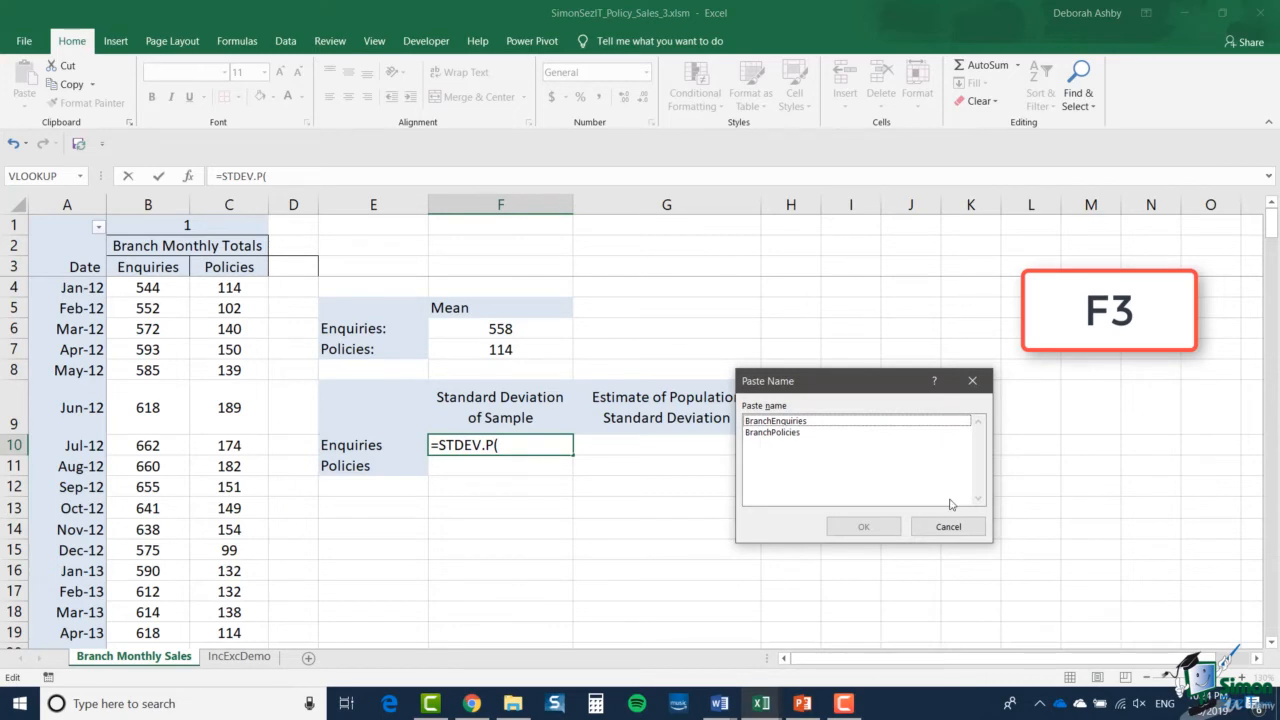
{"action": "double_click", "coordinate": [806, 421]}
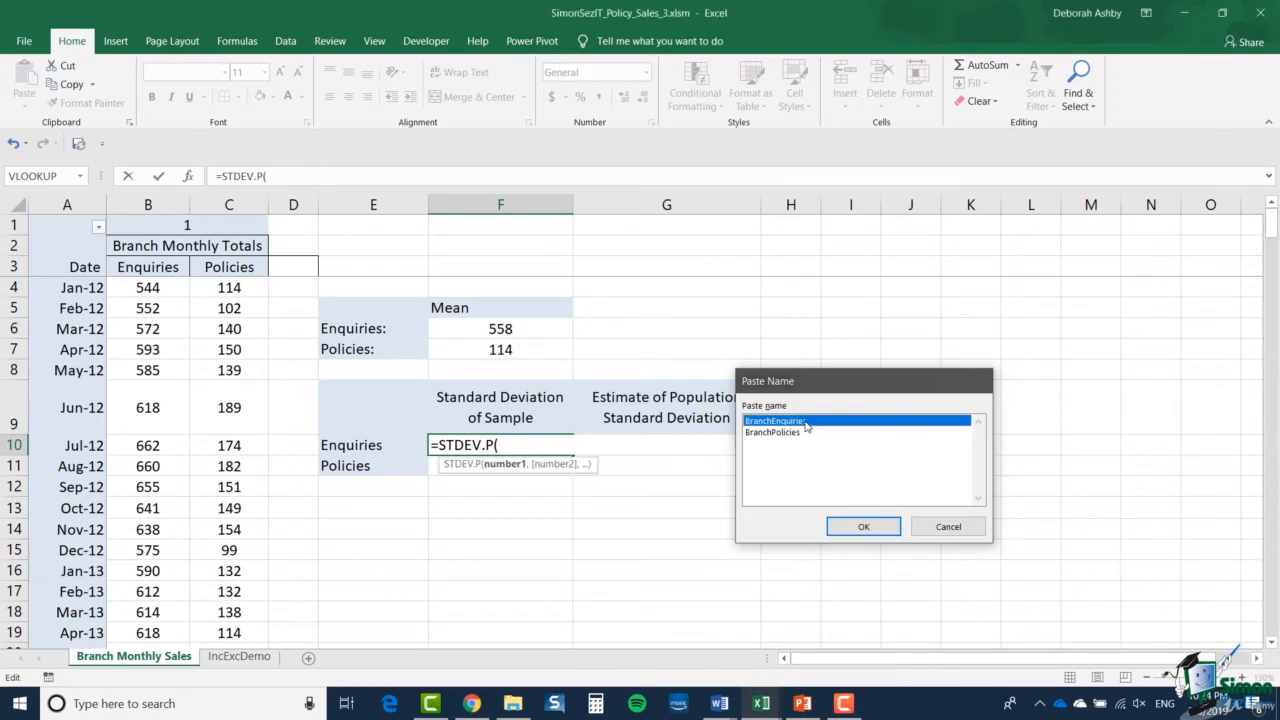
{"action": "type", "text": ")"}
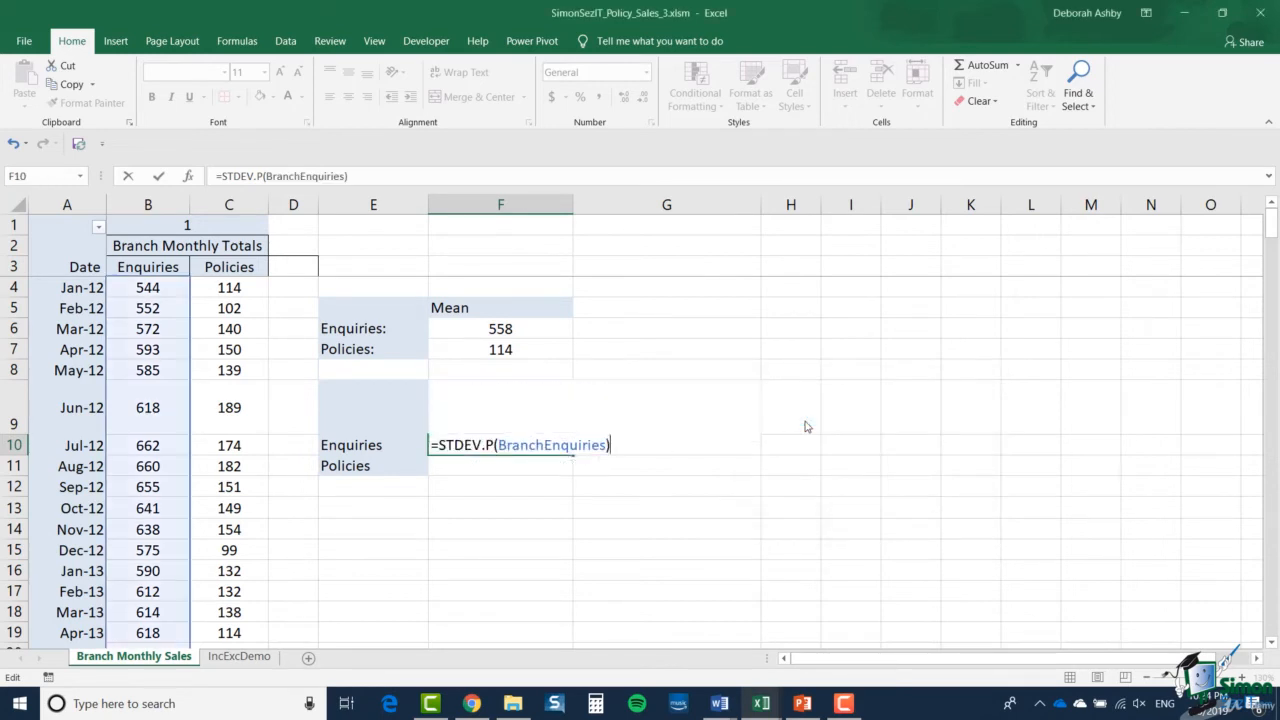
{"action": "key", "text": "Return"}
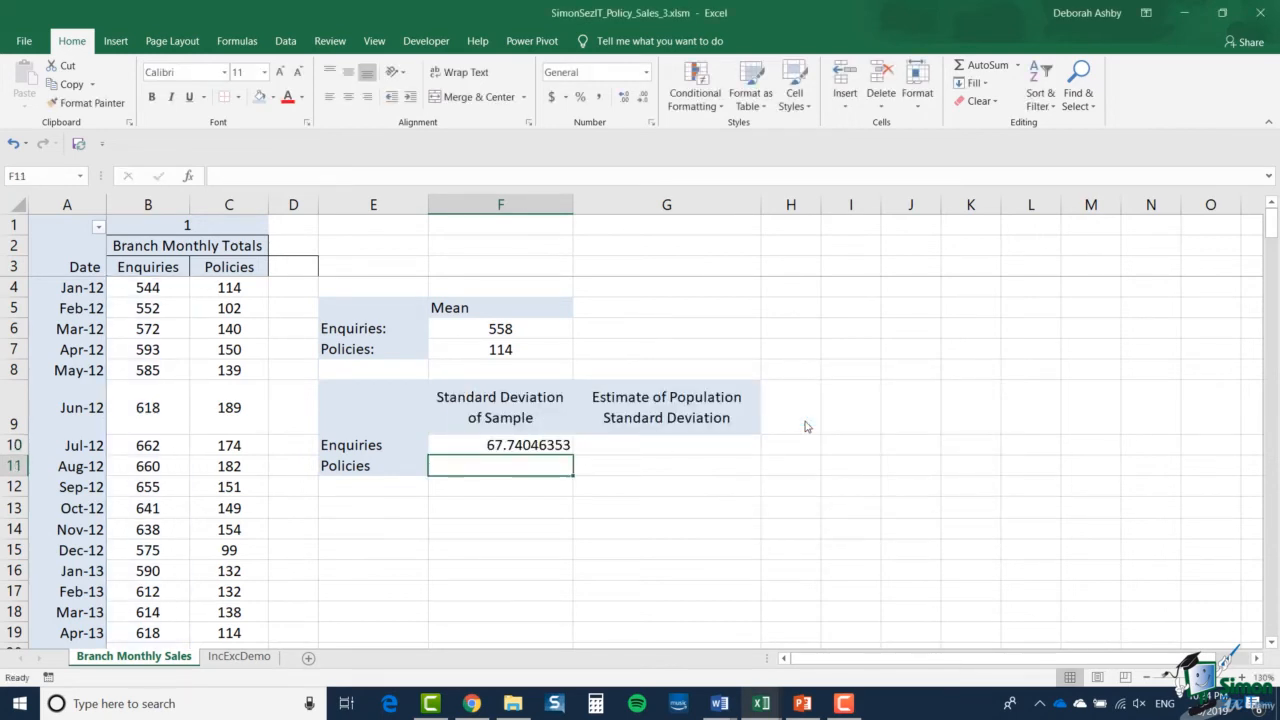
- Reduce the Enquiries standard deviation of sample in F10 to two decimal places
{"action": "left_click", "coordinate": [536, 446]}
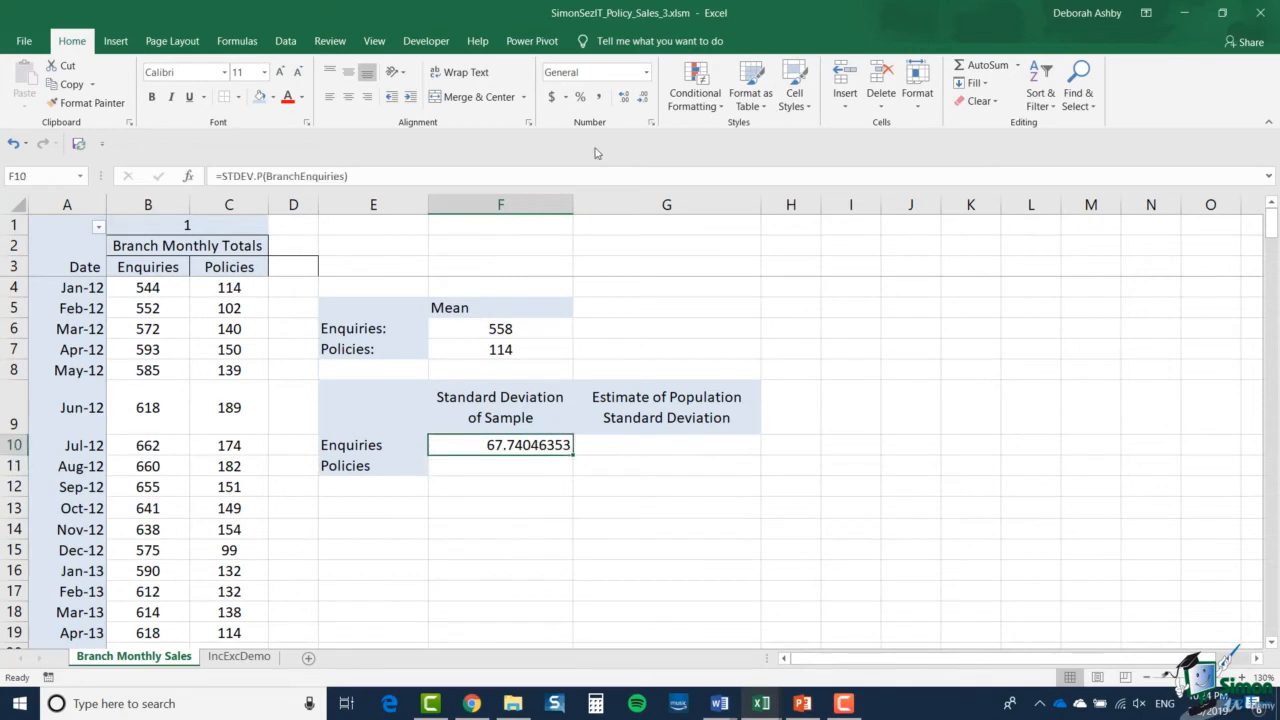
{"action": "left_click", "coordinate": [644, 97]}
{"action": "left_click", "coordinate": [644, 97]}
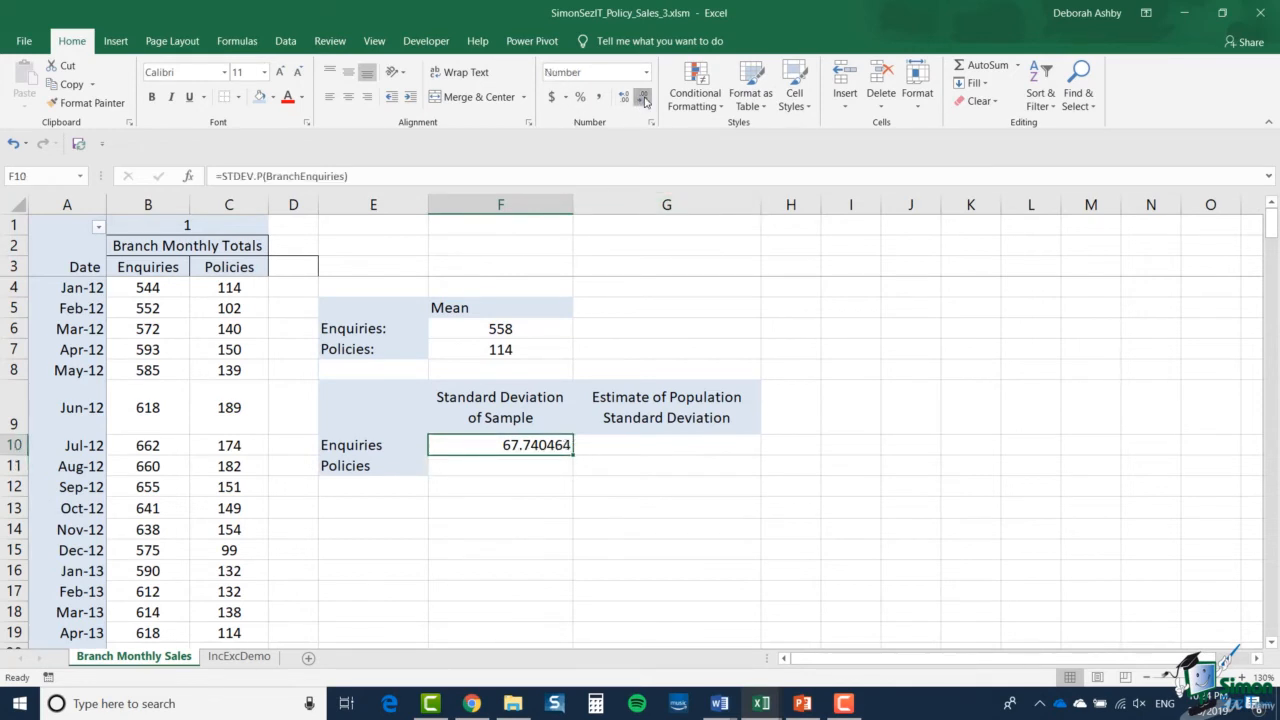
{"action": "left_click", "coordinate": [644, 97]}
{"action": "left_click", "coordinate": [644, 97]}
{"action": "left_click", "coordinate": [644, 97]}
{"action": "left_click", "coordinate": [644, 97]}
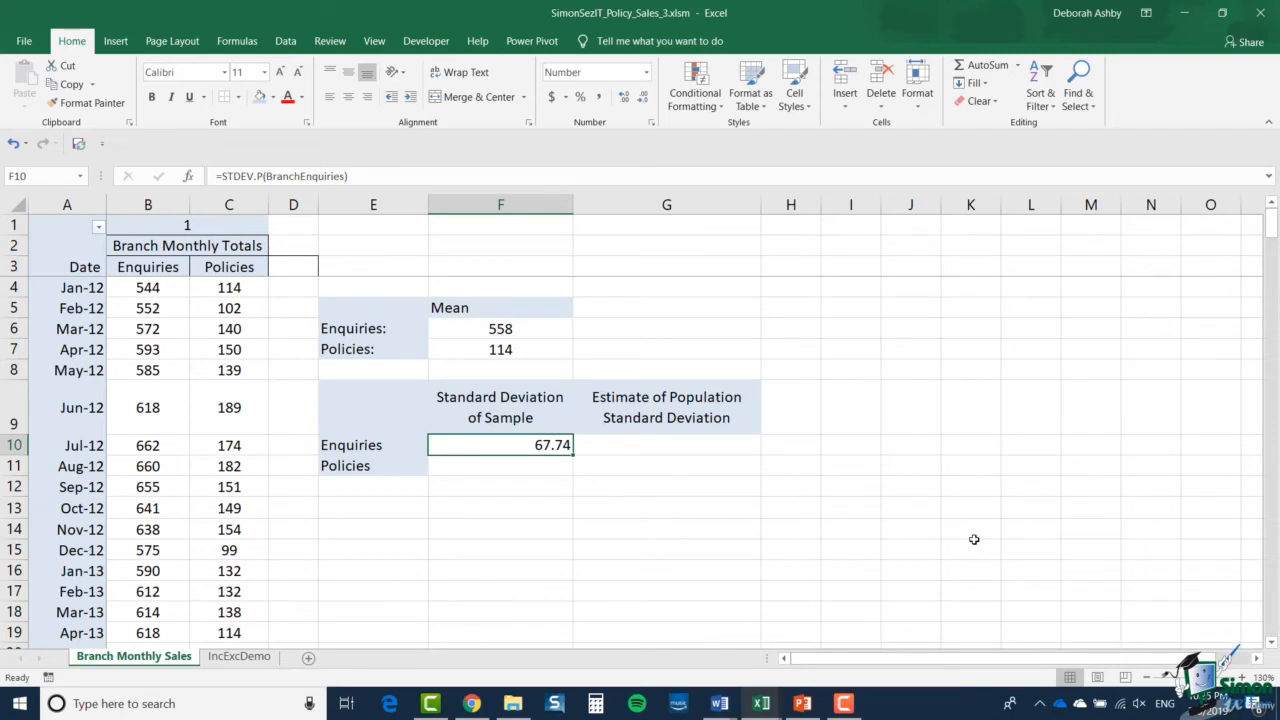
- Calculate the Enquiries estimate of population standard deviation in G10 with =STDEV.S(BranchEnquiries)
{"action": "left_click", "coordinate": [698, 450]}
{"action": "type", "text": "="}
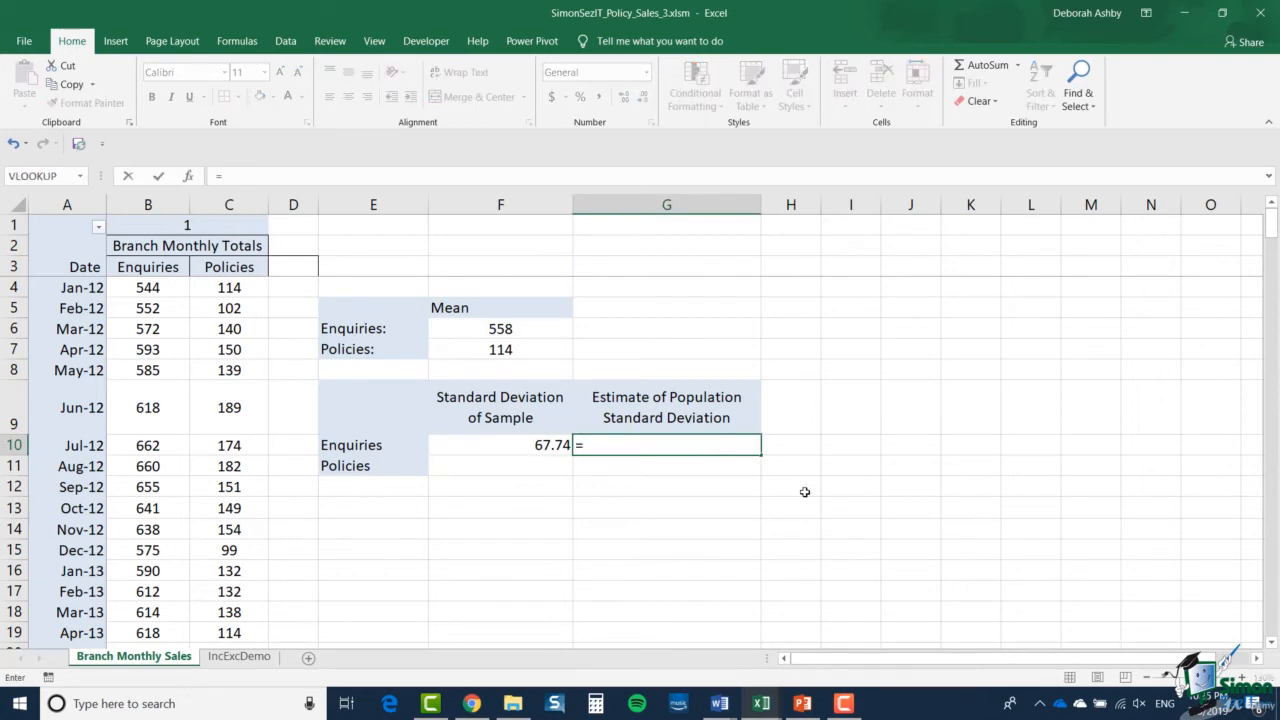
{"action": "type", "text": "STDEV."}
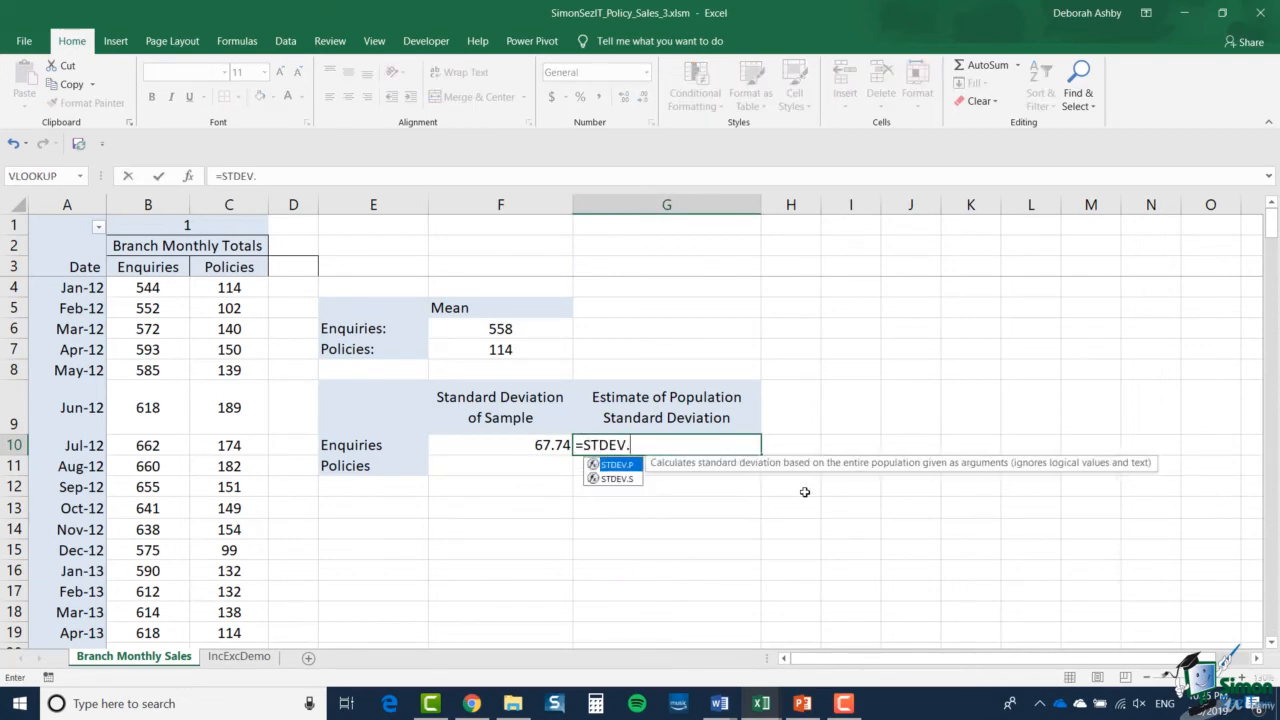
{"action": "type", "text": "S("}
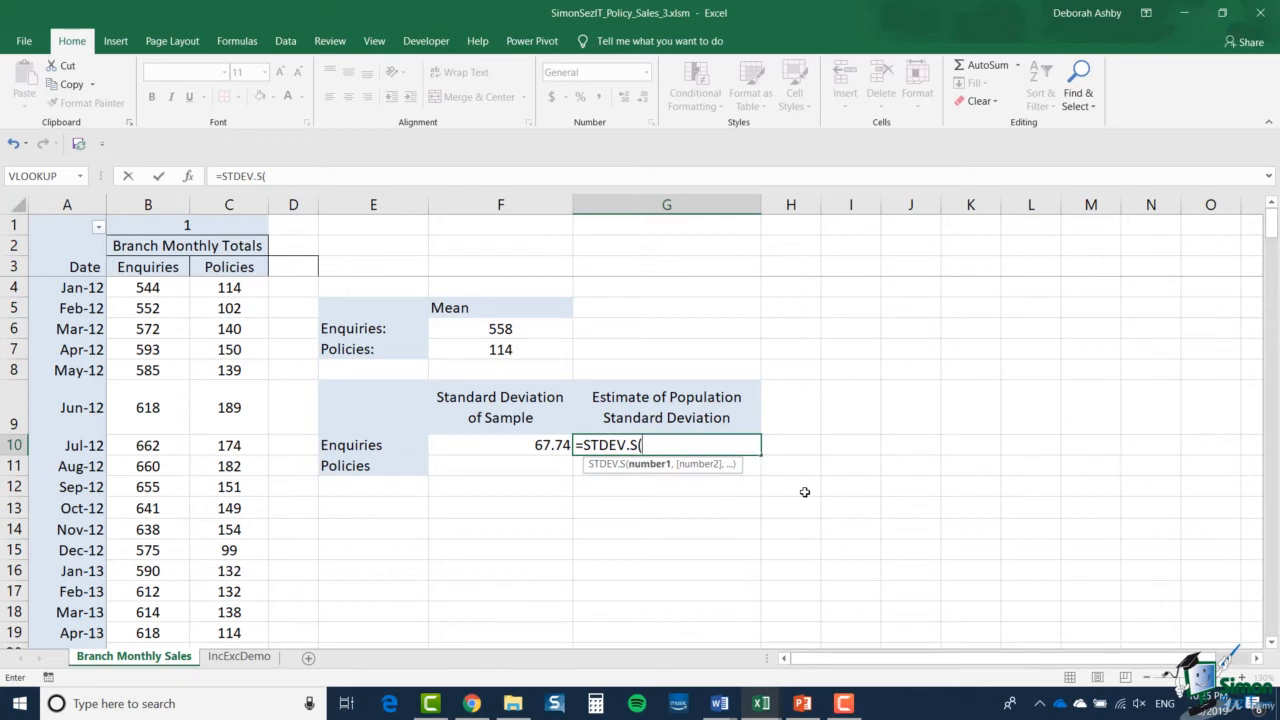
{"action": "key", "text": "F3"}
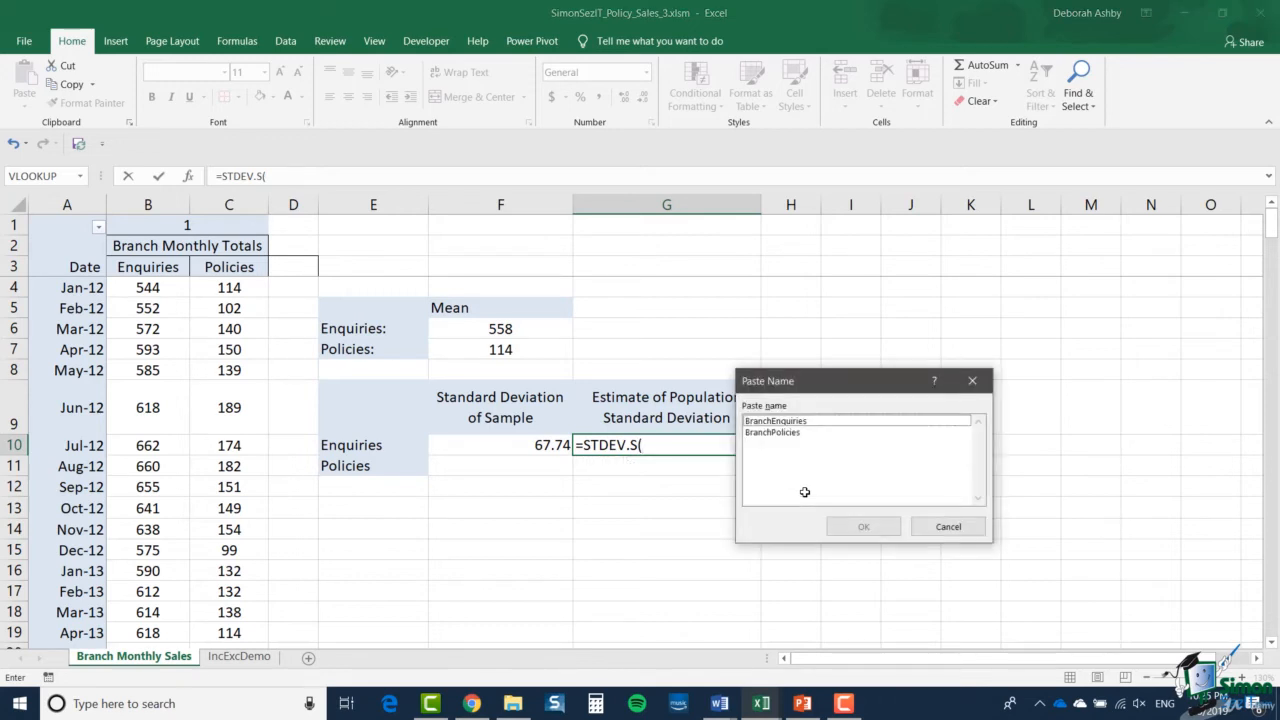
{"action": "double_click", "coordinate": [843, 421]}
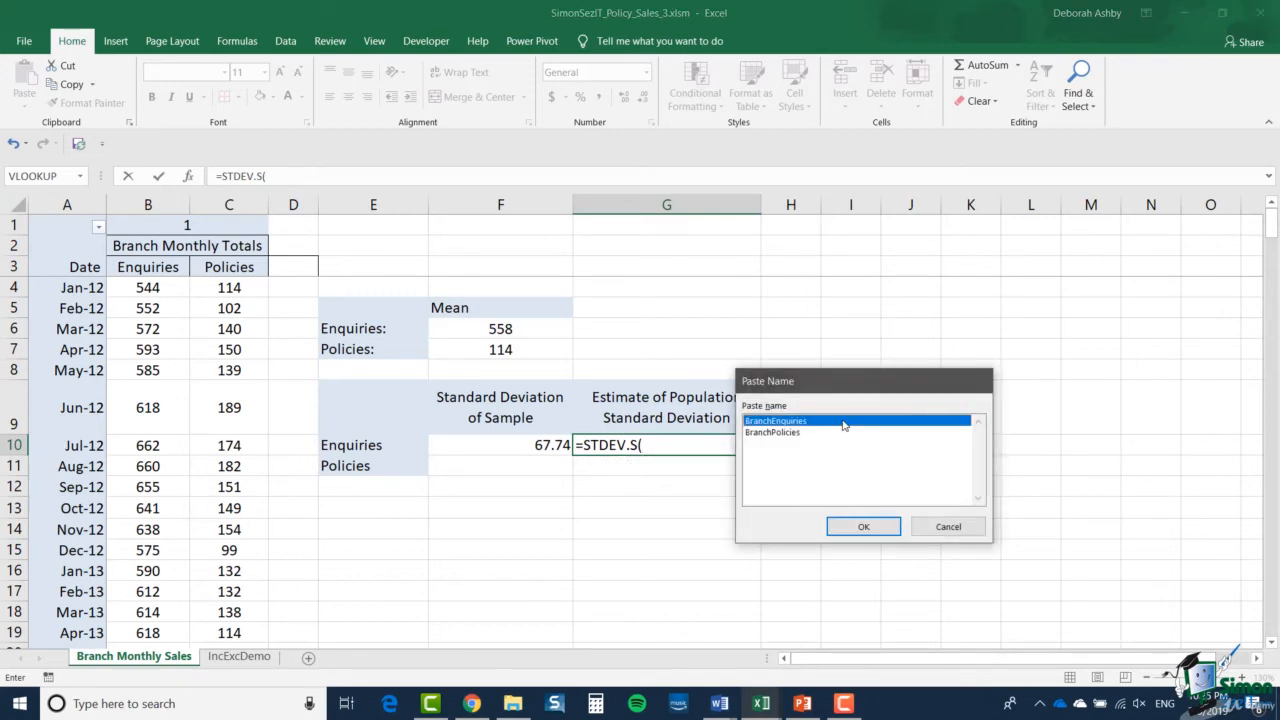
{"action": "type", "text": ")"}
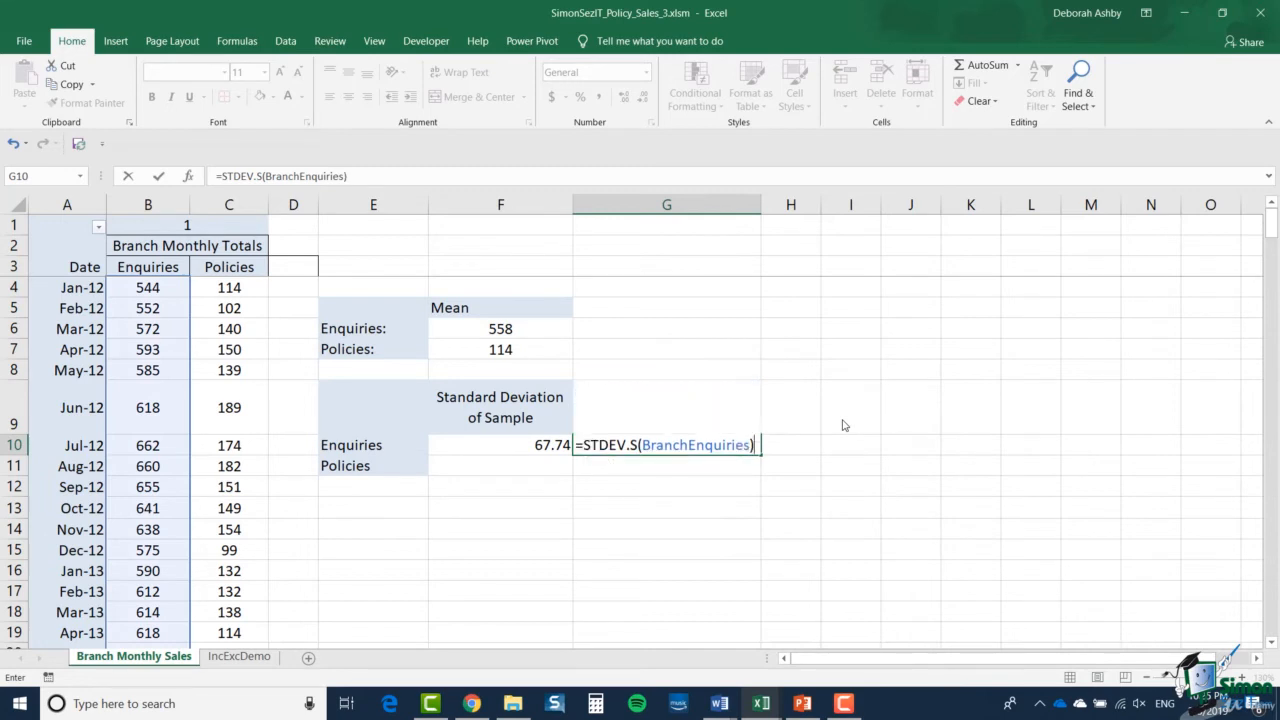
{"action": "key", "text": "Return"}
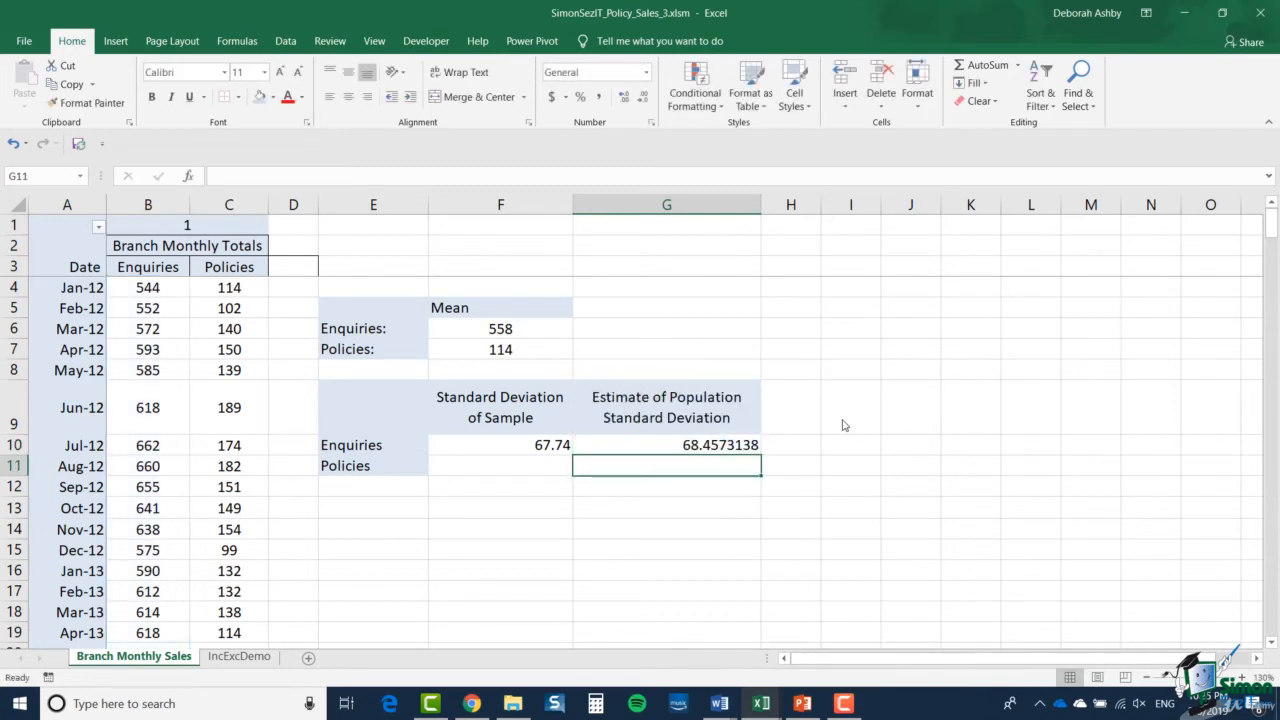
- Reduce the Enquiries population standard deviation estimate in G10 to two decimal places
{"action": "left_click", "coordinate": [751, 442]}
{"action": "left_click", "coordinate": [644, 97]}
{"action": "left_click", "coordinate": [645, 100]}
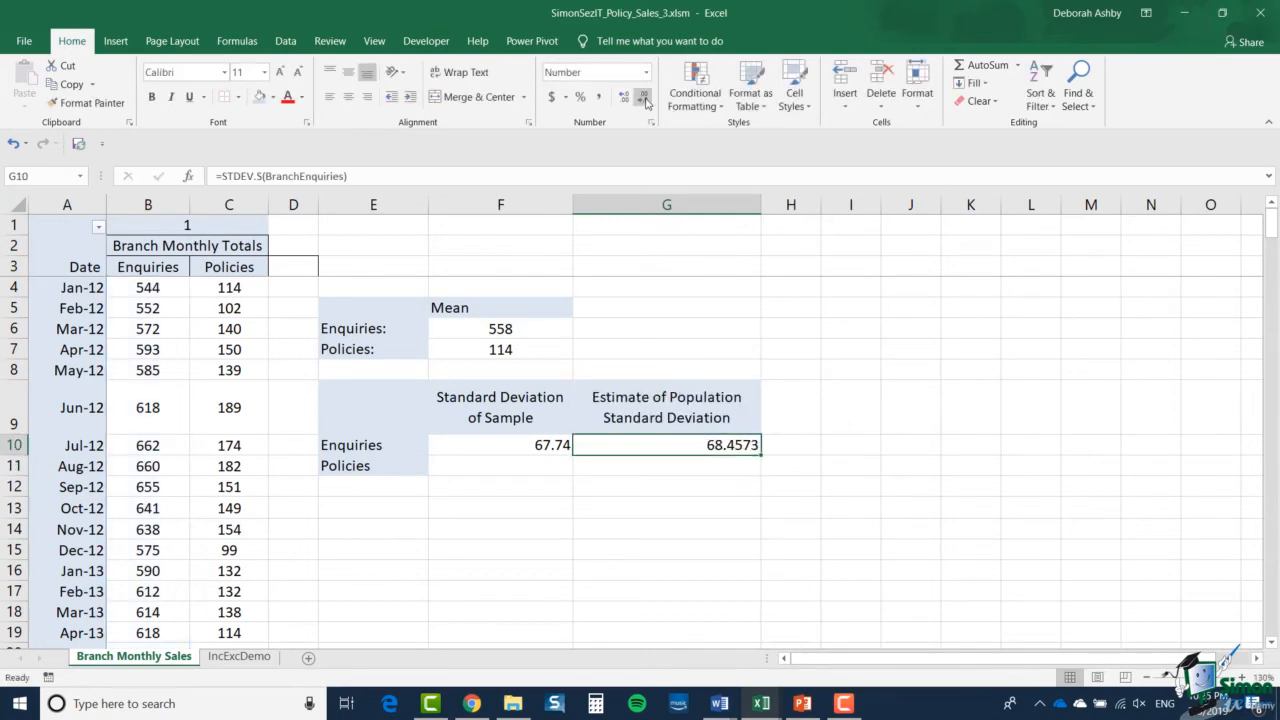
{"action": "left_click", "coordinate": [645, 100]}
{"action": "left_click", "coordinate": [645, 100]}
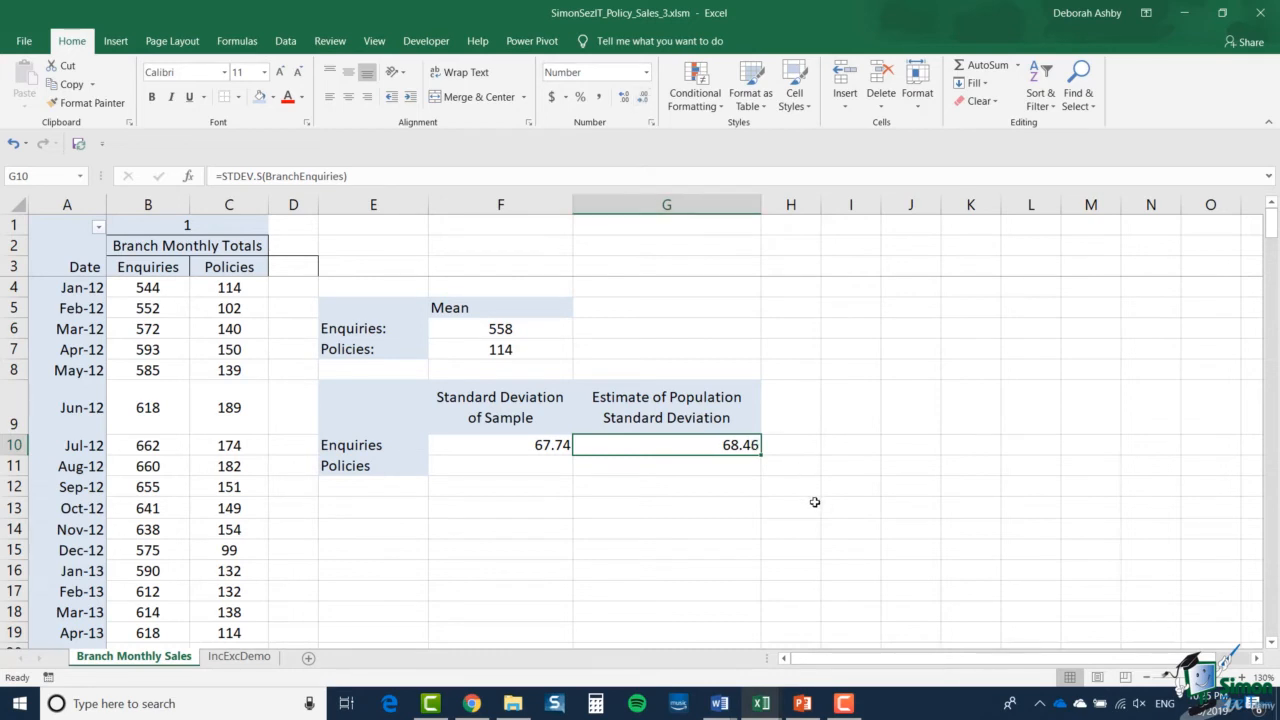
- Calculate the Policies value under Standard Deviation of Sample in F11 with =STDEV.P(BranchPolicies)
{"action": "left_click", "coordinate": [547, 466]}
{"action": "type", "text": "=S"}
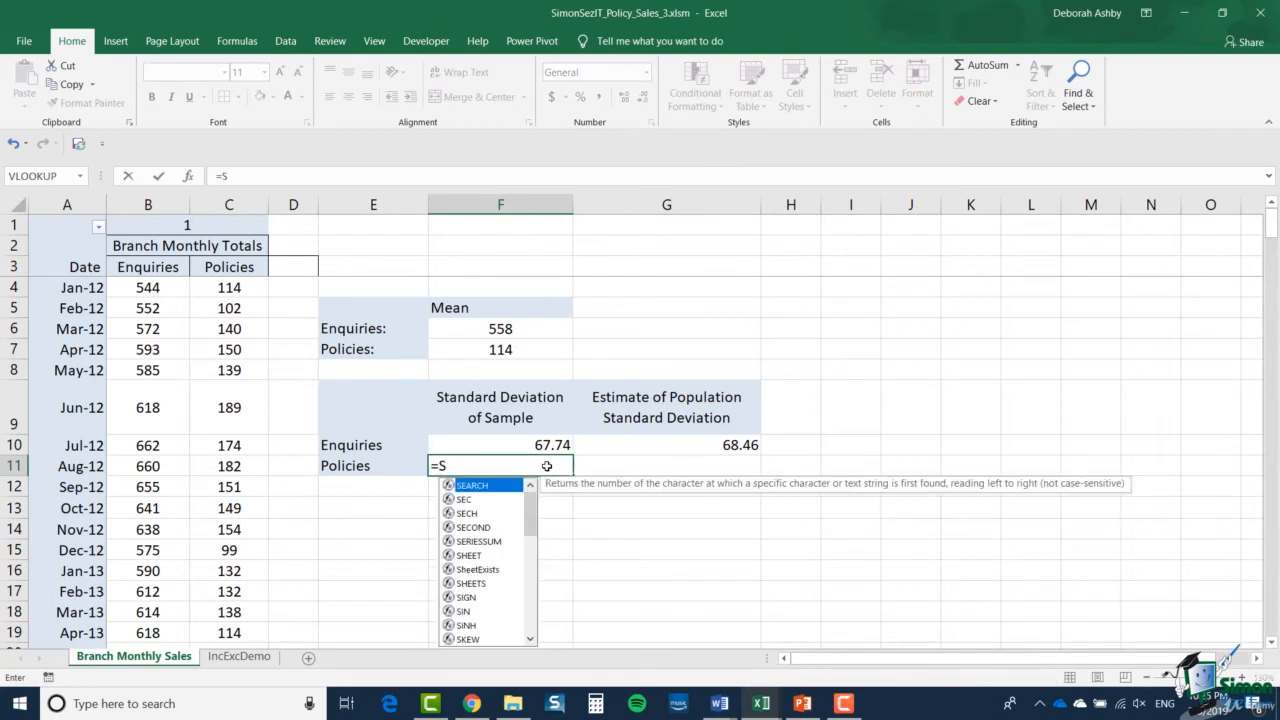
{"action": "type", "text": "TDEV"}
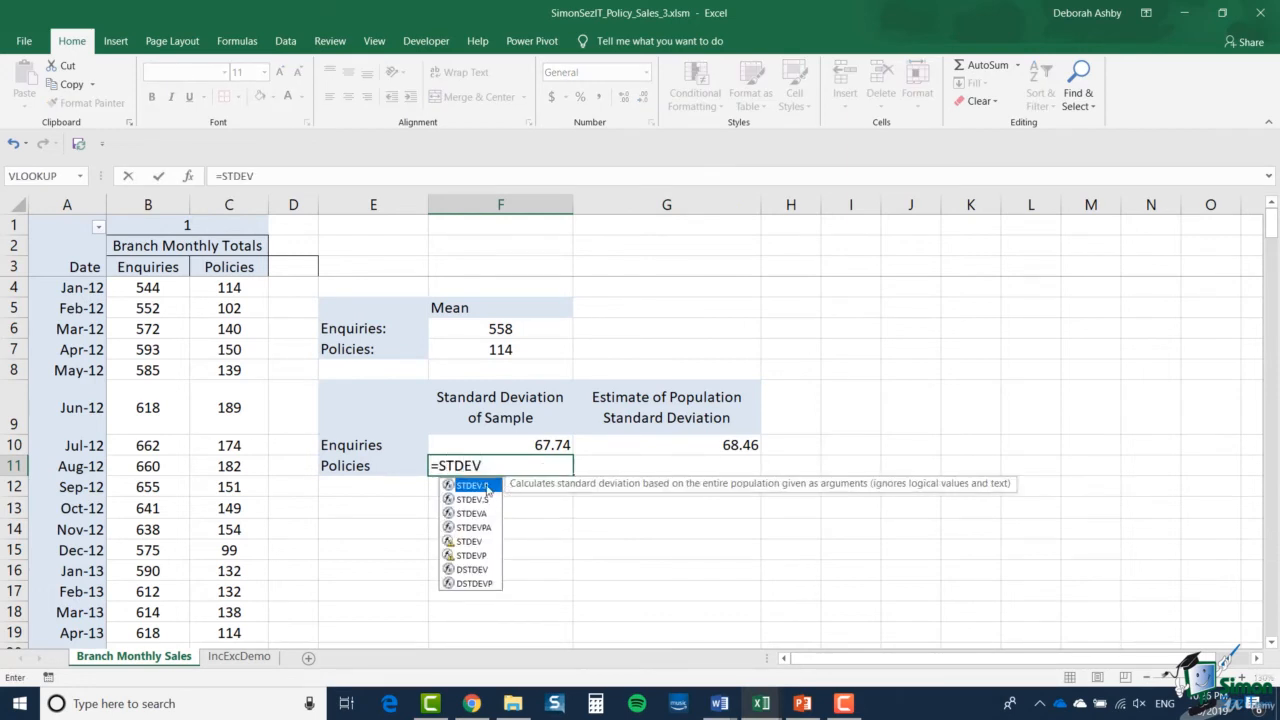
{"action": "key", "text": "Tab"}
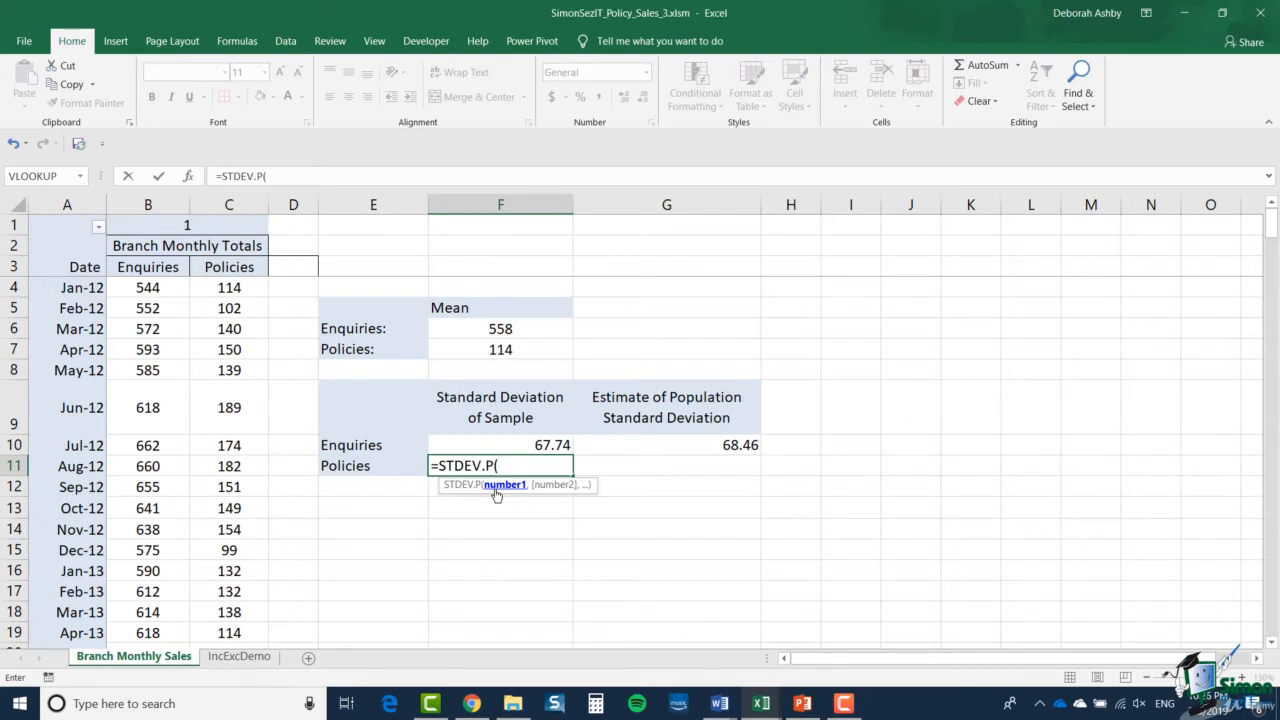
{"action": "key", "text": "F3"}
{"action": "double_click", "coordinate": [773, 433]}
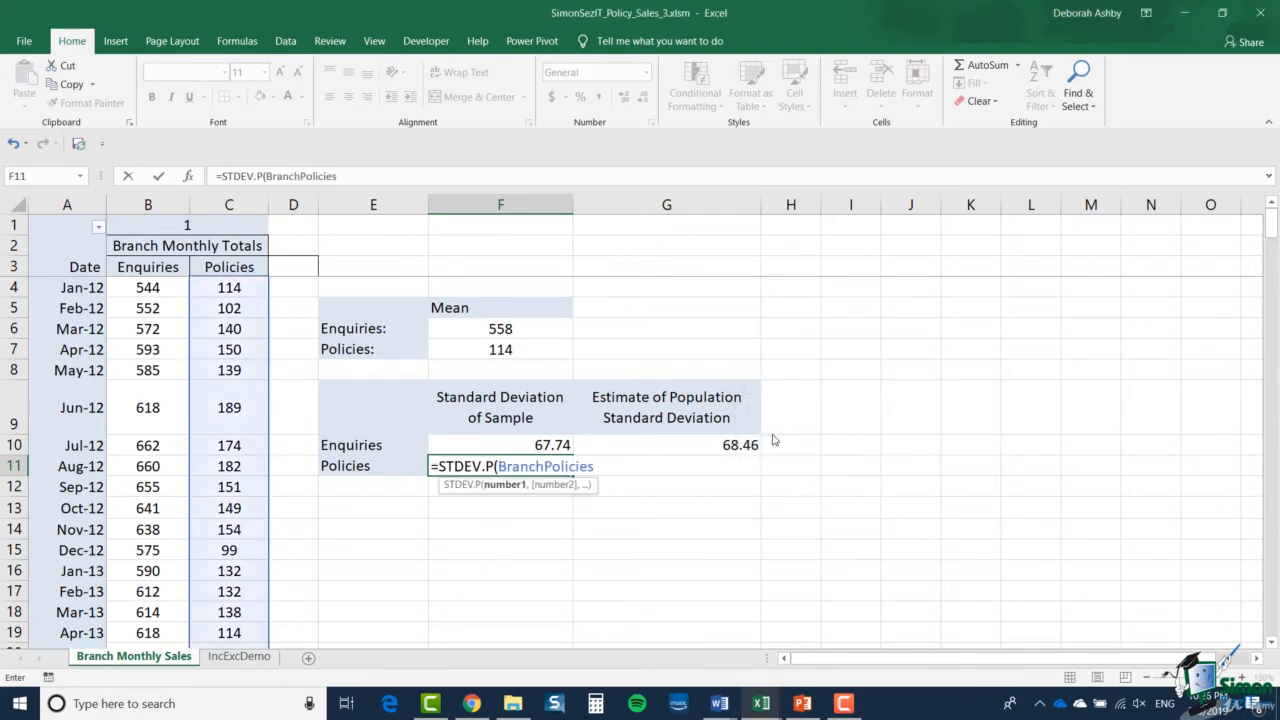
{"action": "type", "text": ")"}
{"action": "key", "text": "Return"}
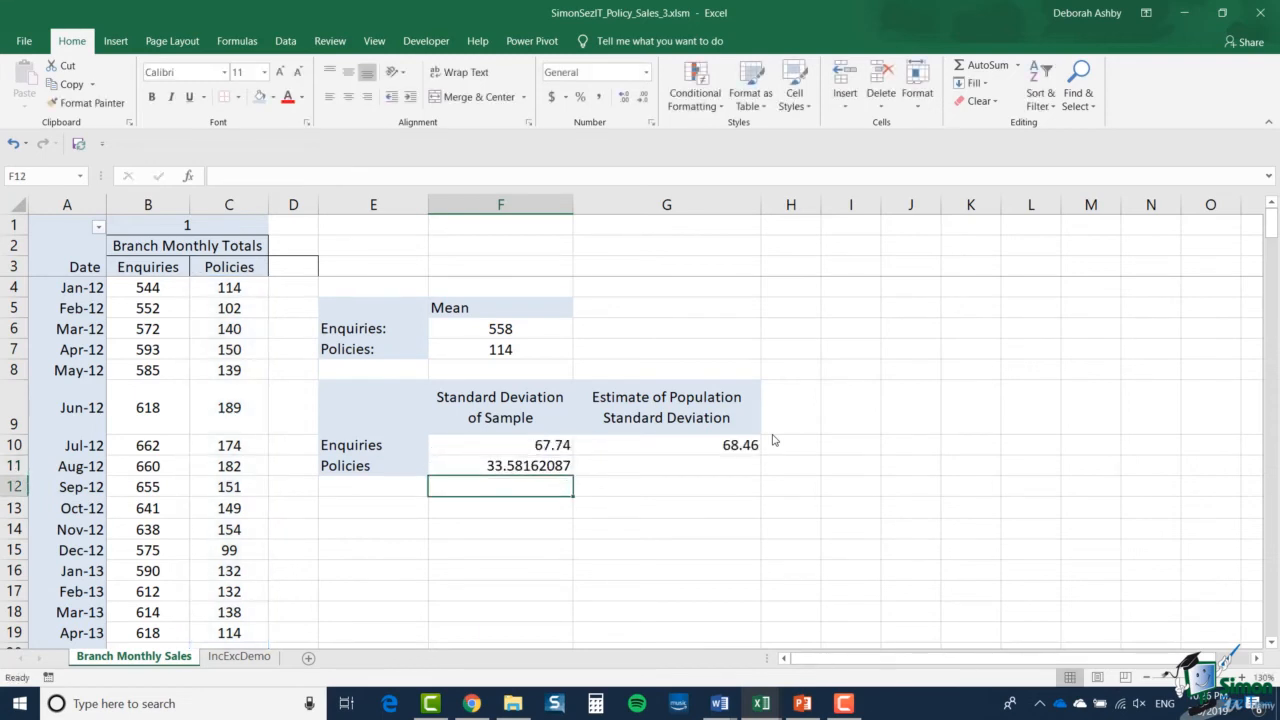
- Reduce the Policies standard deviation of sample in F11 to two decimal places
{"action": "left_click", "coordinate": [560, 466]}
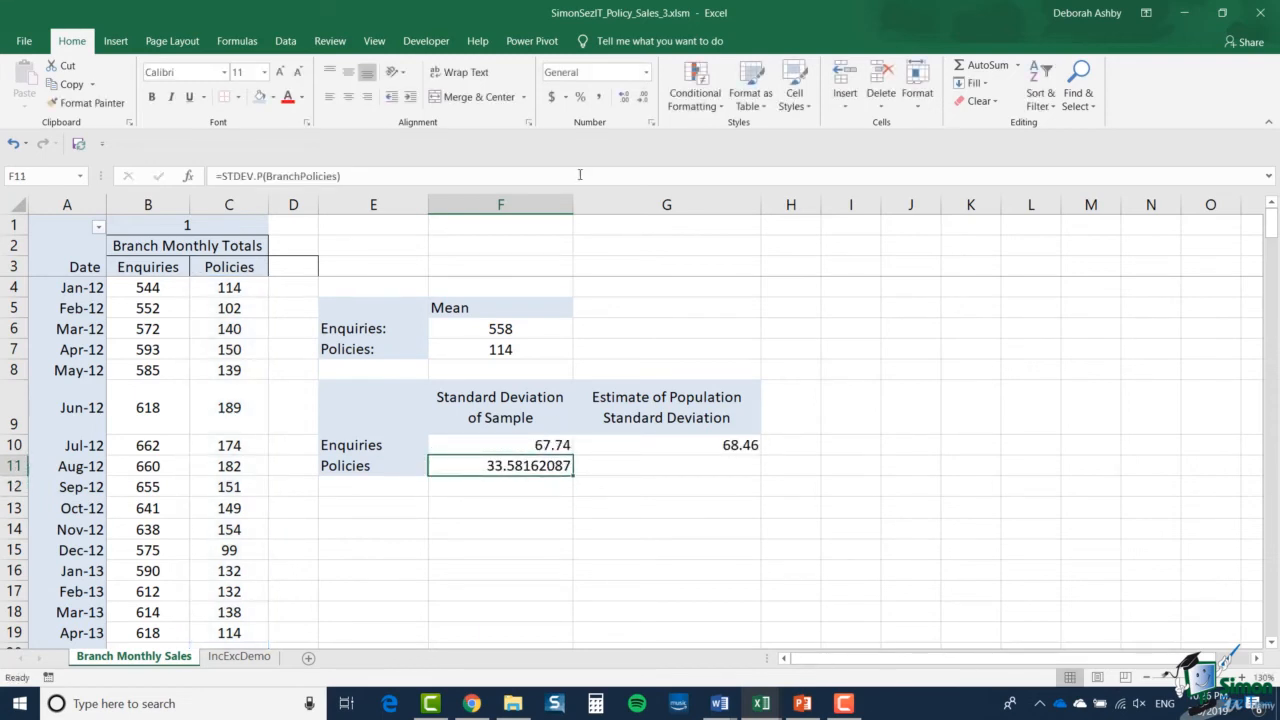
{"action": "left_click", "coordinate": [643, 97]}
{"action": "left_click", "coordinate": [643, 97]}
{"action": "left_click", "coordinate": [643, 97]}
{"action": "left_click", "coordinate": [643, 97]}
{"action": "left_click", "coordinate": [643, 97]}
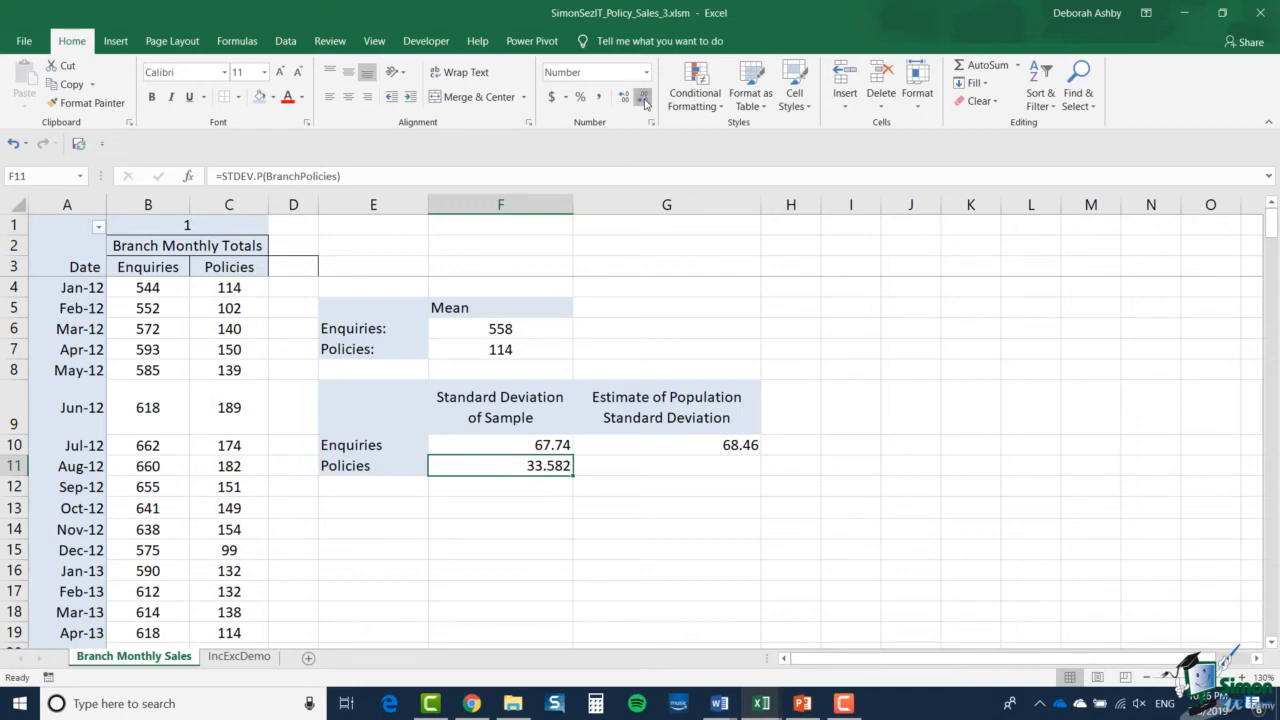
{"action": "left_click", "coordinate": [643, 97]}
- Calculate the Policies estimate of population standard deviation in G11 with =STDEV.S(BranchPolicies)
{"action": "left_click", "coordinate": [696, 468]}
{"action": "type", "text": "=STDEV.S(BranchPolicies"}
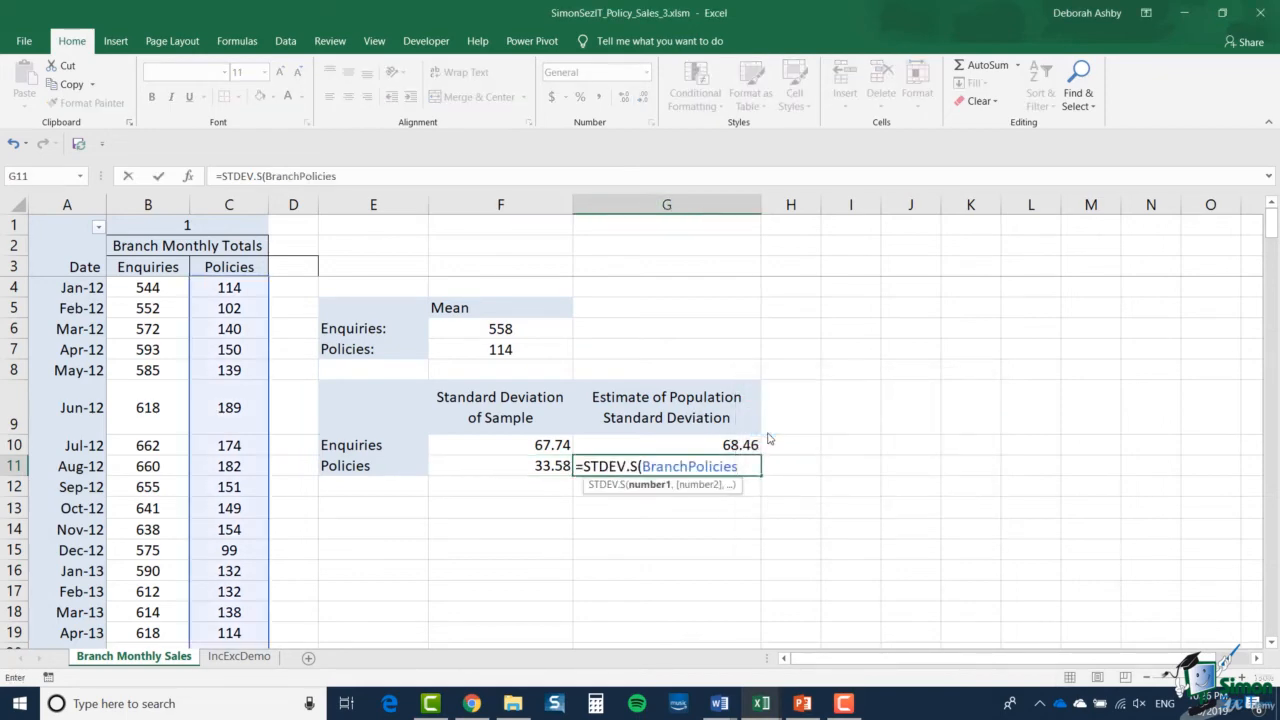
{"action": "type", "text": ")"}
{"action": "key", "text": "Return"}
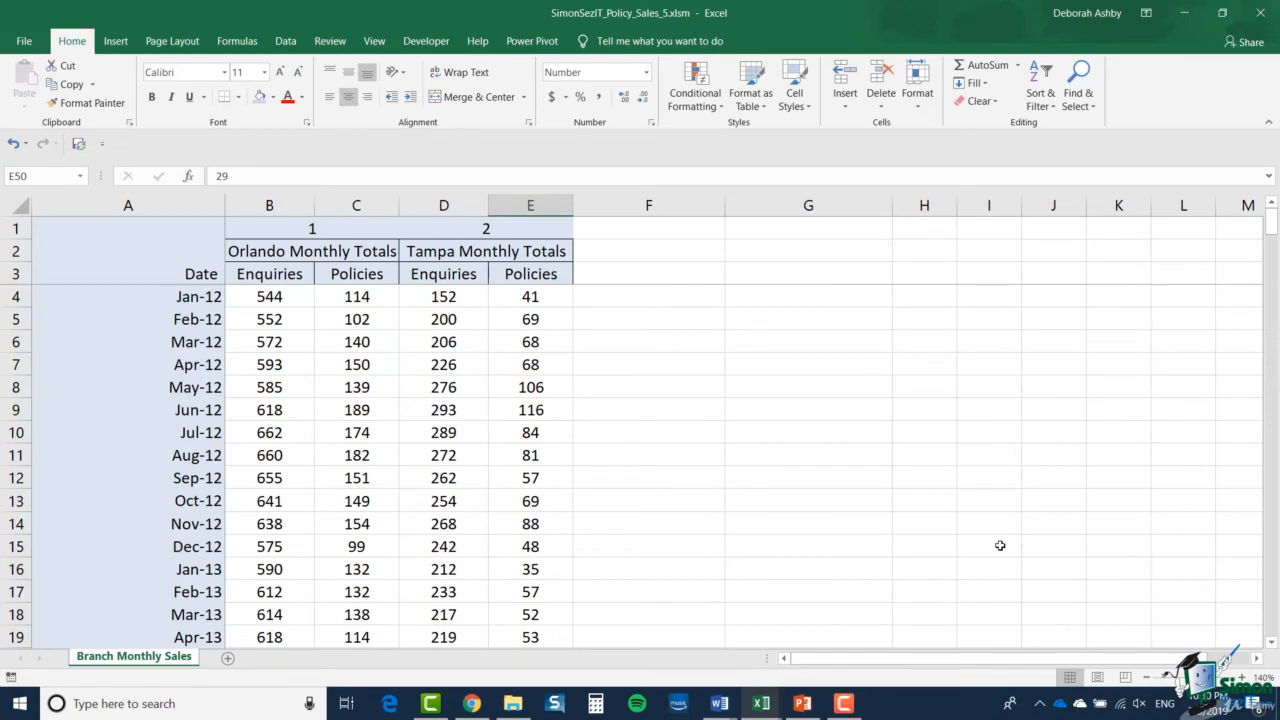
- Enter the row label Mean in A53, below the last month of the Orlando and Tampa monthly totals
{"action": "left_click", "coordinate": [274, 432]}
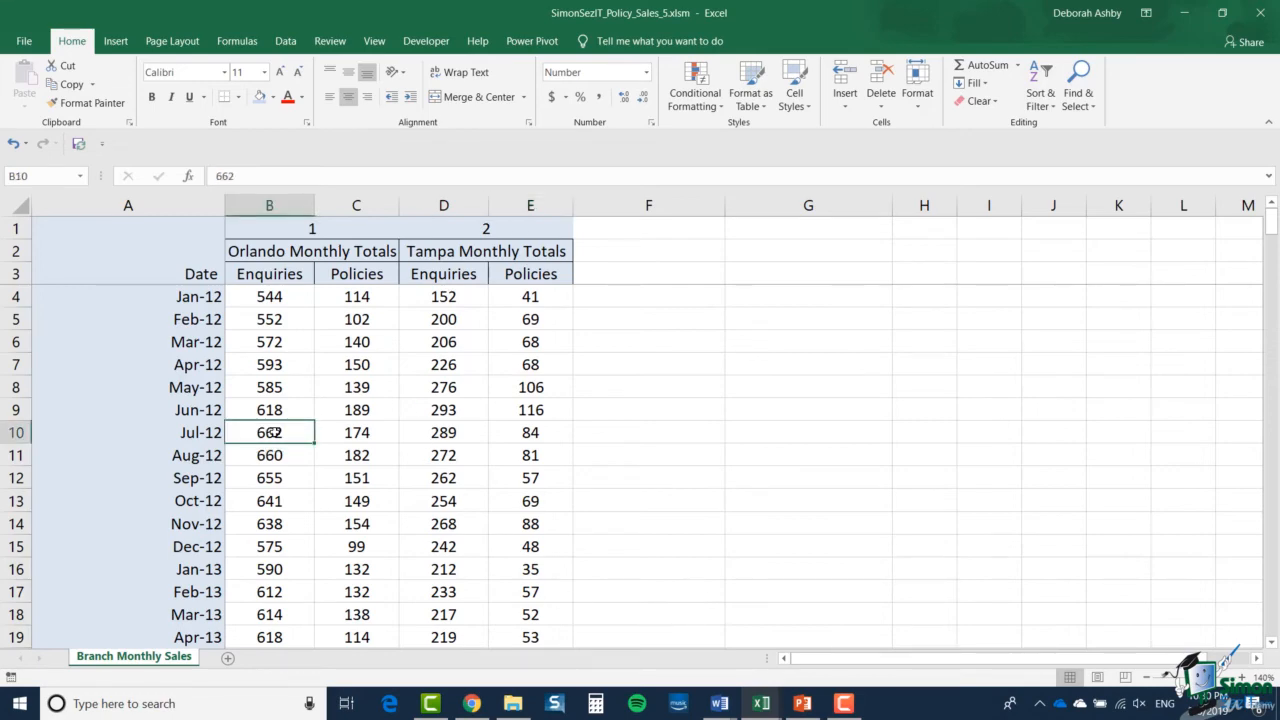
{"action": "scroll", "coordinate": [274, 432], "scroll_direction": "down", "scroll_amount": 3}
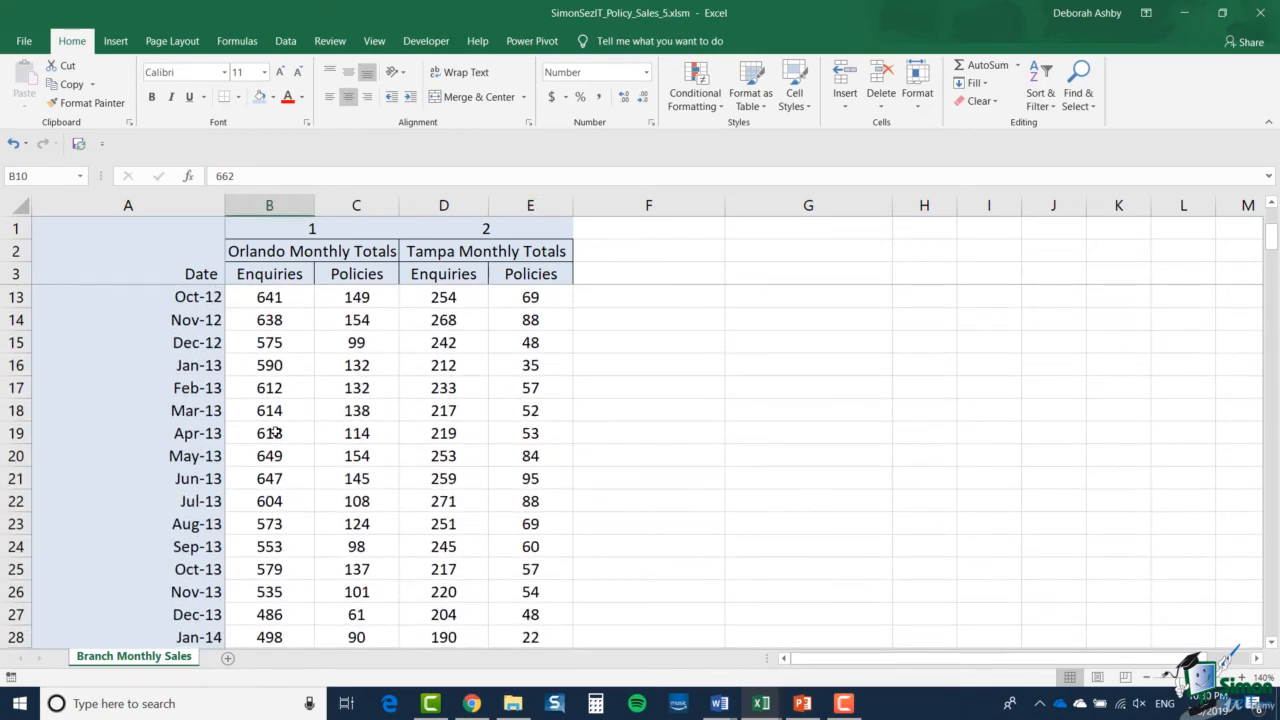
{"action": "scroll", "coordinate": [274, 432], "scroll_direction": "down", "scroll_amount": 2}
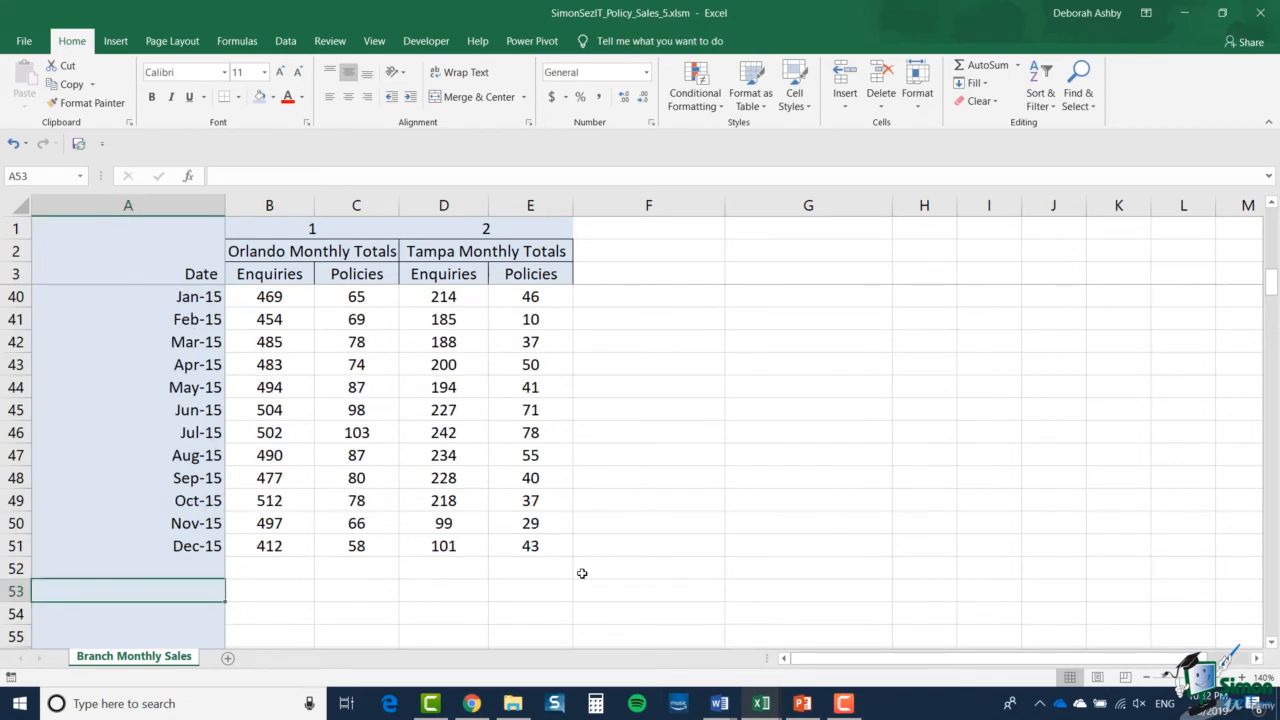
{"action": "type", "text": "Mean"}
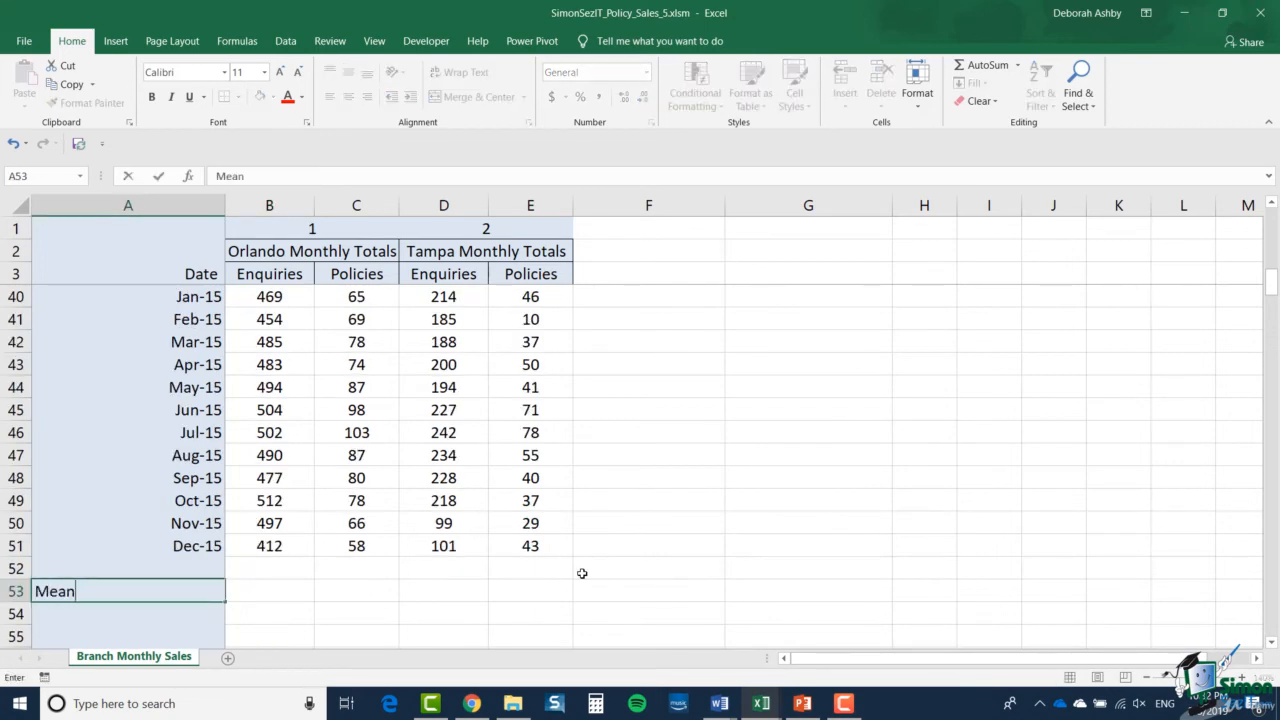
{"action": "left_click", "coordinate": [280, 587]}
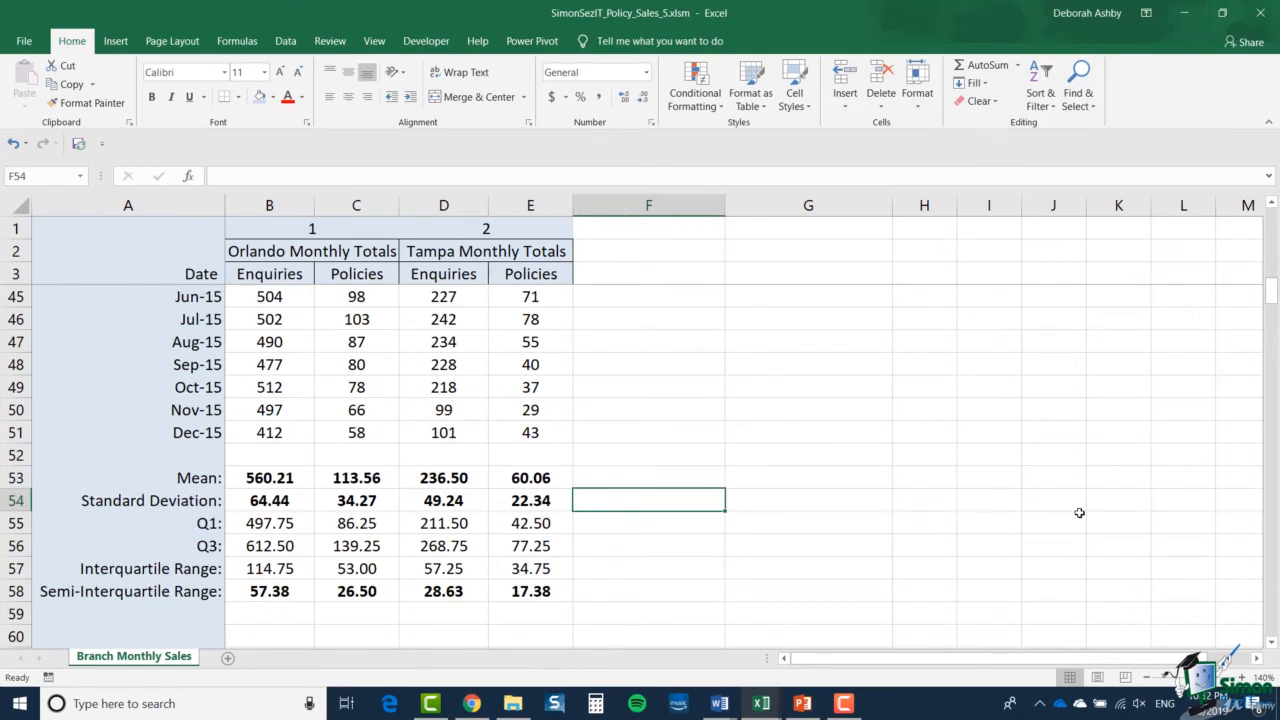
- Examine the formula behind the Orlando Enquiries mean in B53
{"action": "left_click", "coordinate": [298, 470]}
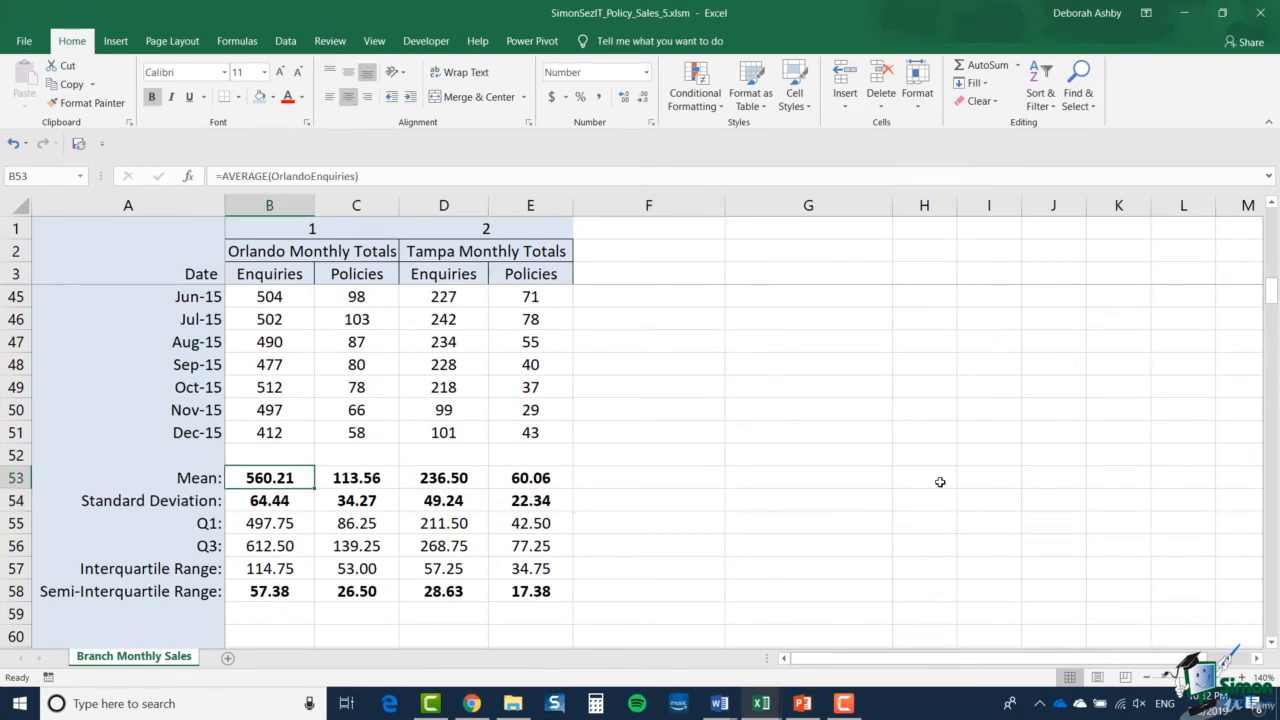